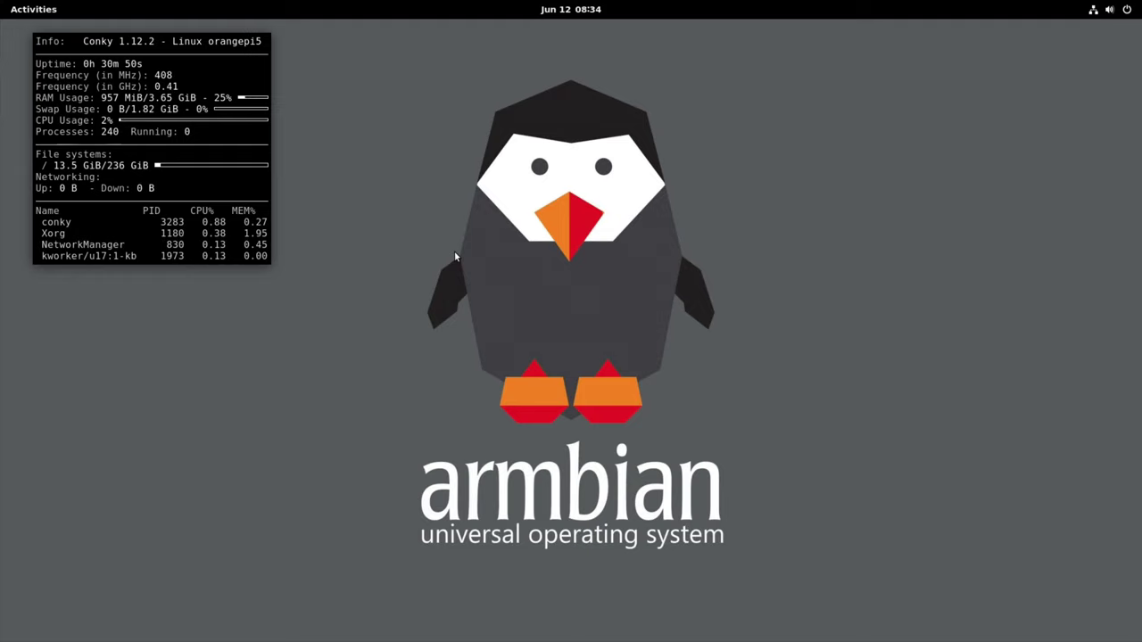
# Open a terminal, start a sudo apt install command, and confirm Conky is already installed via Activities search.
pyautogui.hotkey('ctrl', 'alt', 't')
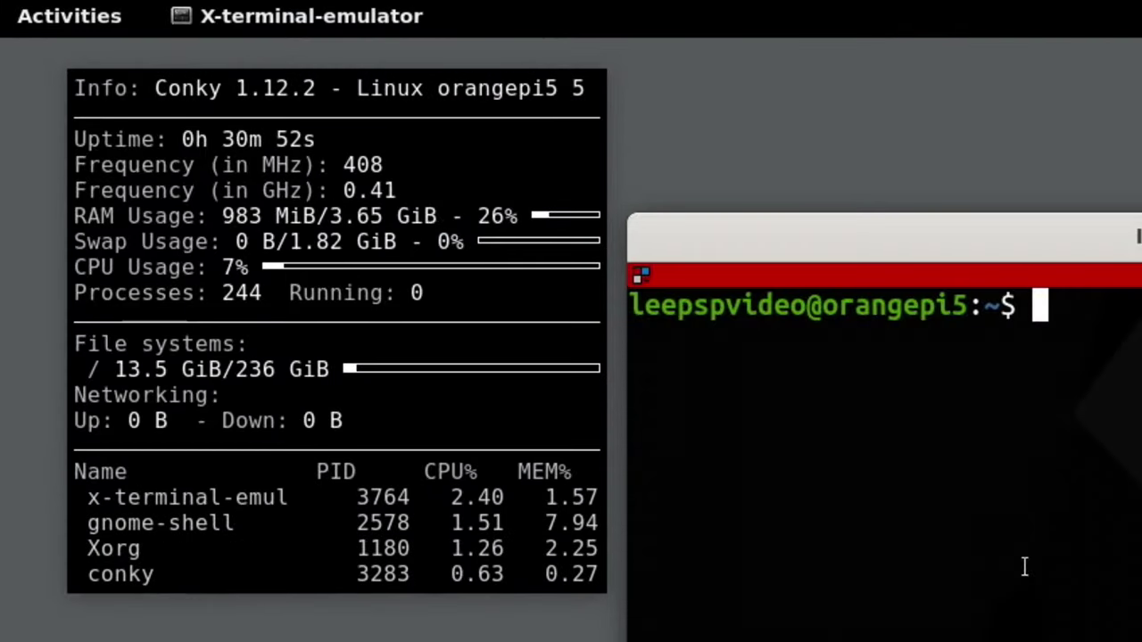
pyautogui.write('sudo apt install conky')
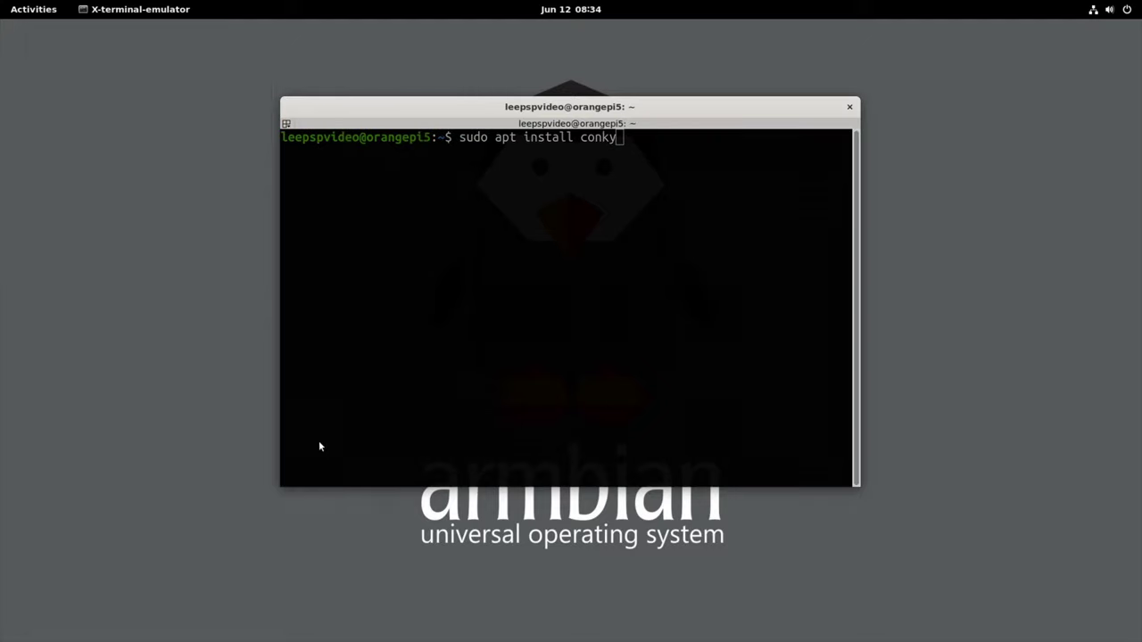
pyautogui.press('super')
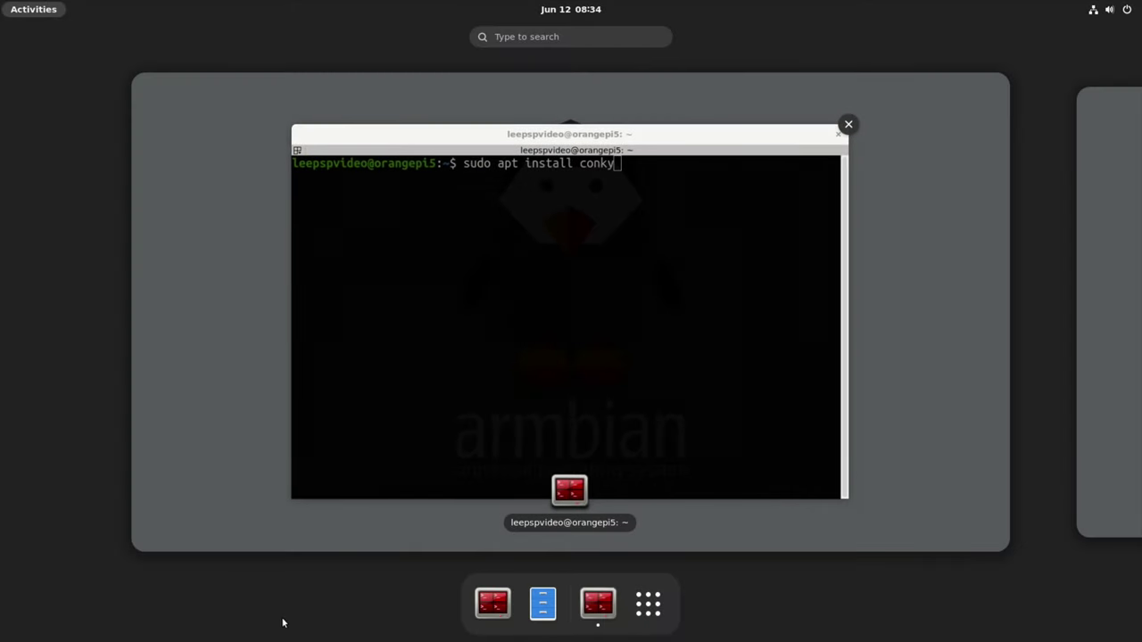
pyautogui.write('conk')
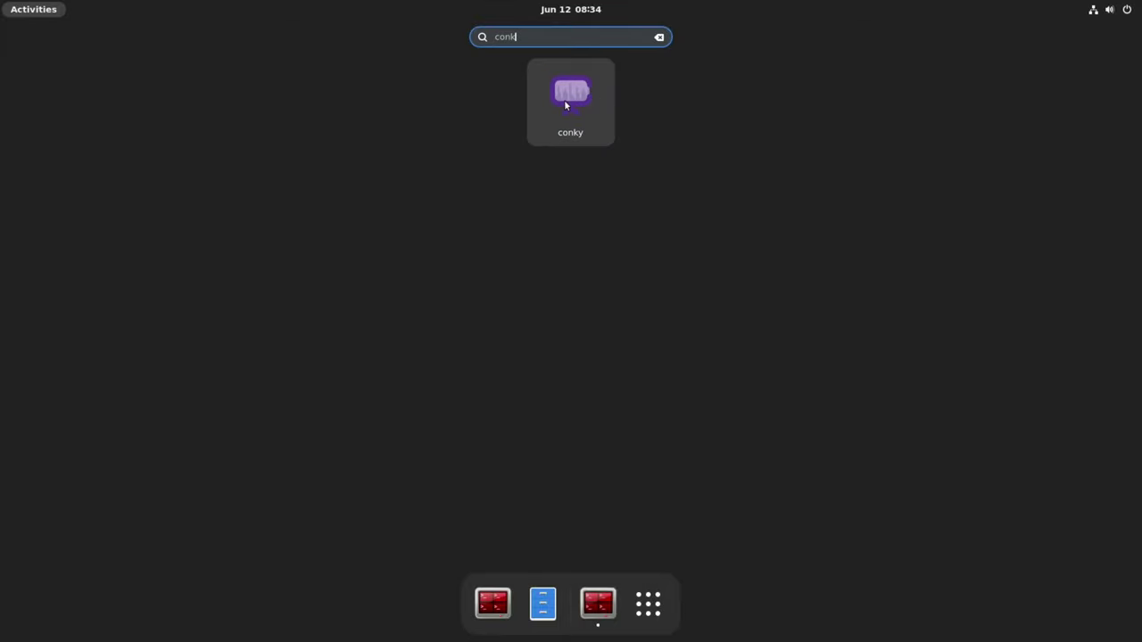
pyautogui.click(598, 603)
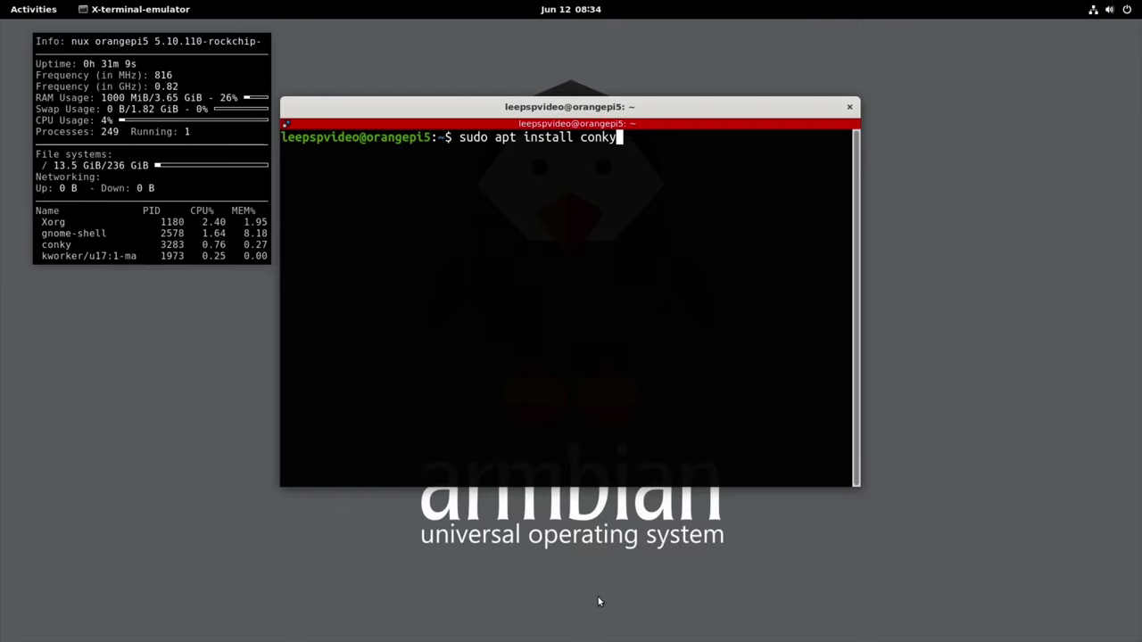
pyautogui.press('BackSpace')
pyautogui.press('BackSpace')
pyautogui.press('BackSpace')
pyautogui.press('BackSpace')
pyautogui.press('BackSpace')
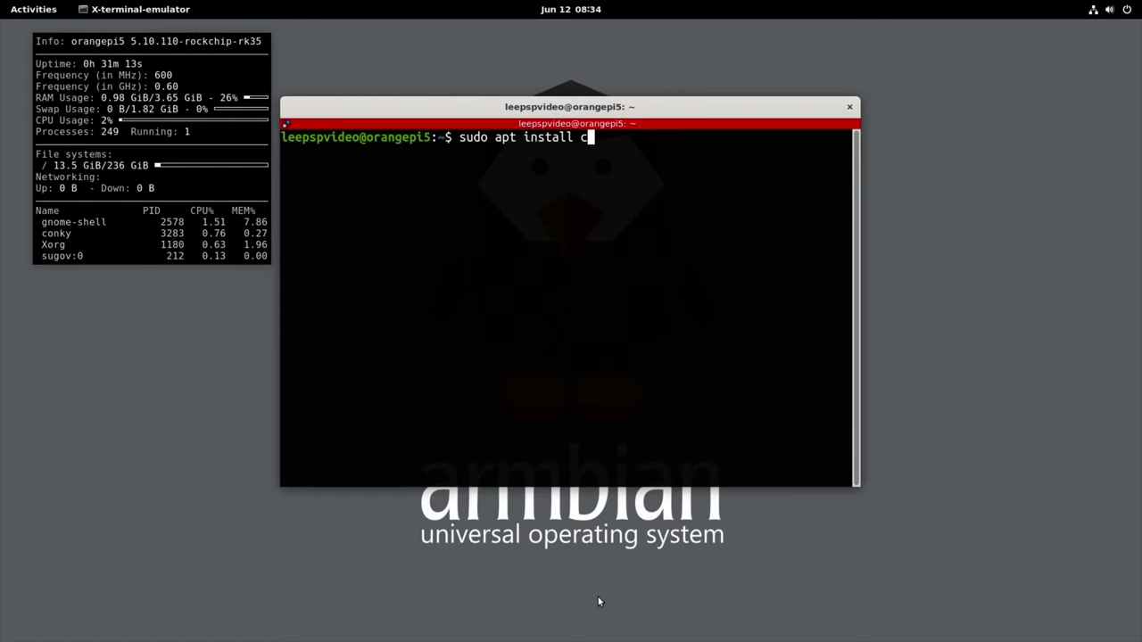
# Run sudo apt install psensor, then bring up the app search to find Psensor.
pyautogui.write('psensor')
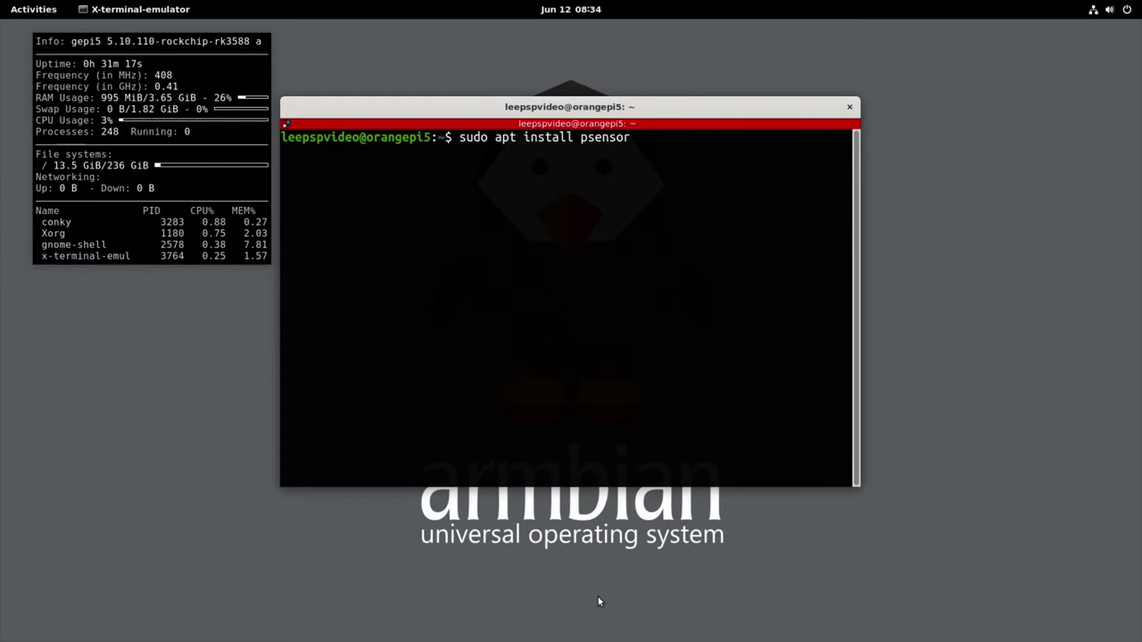
pyautogui.press('super')
pyautogui.write('pse')
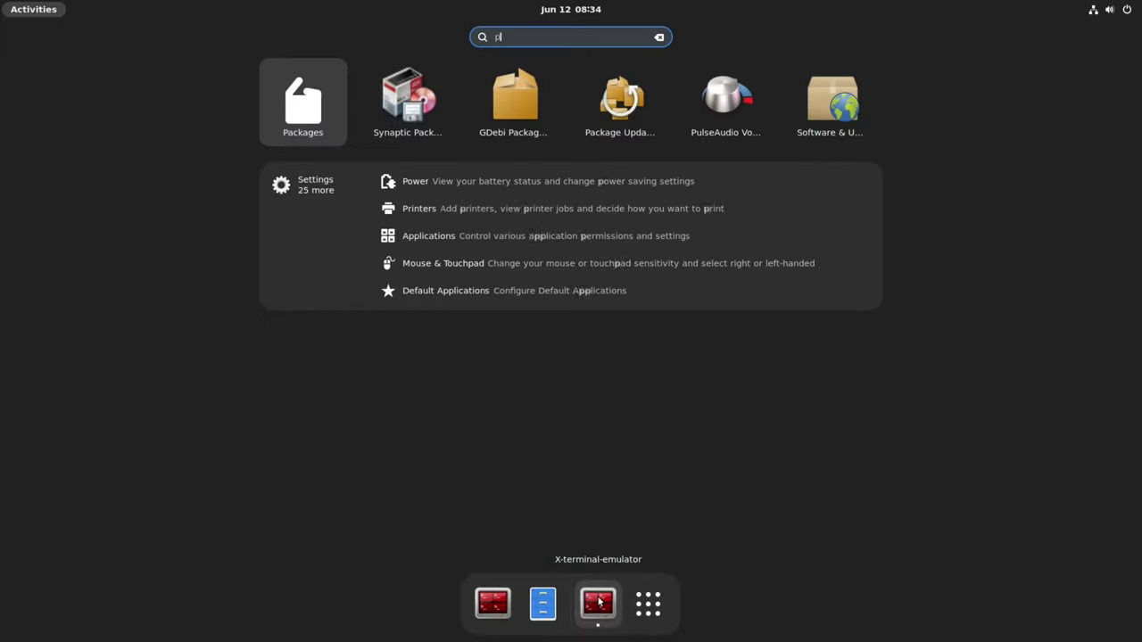
pyautogui.press('BackSpace')
pyautogui.press('BackSpace')
pyautogui.press('BackSpace')
pyautogui.press('Escape')
pyautogui.press('Return')
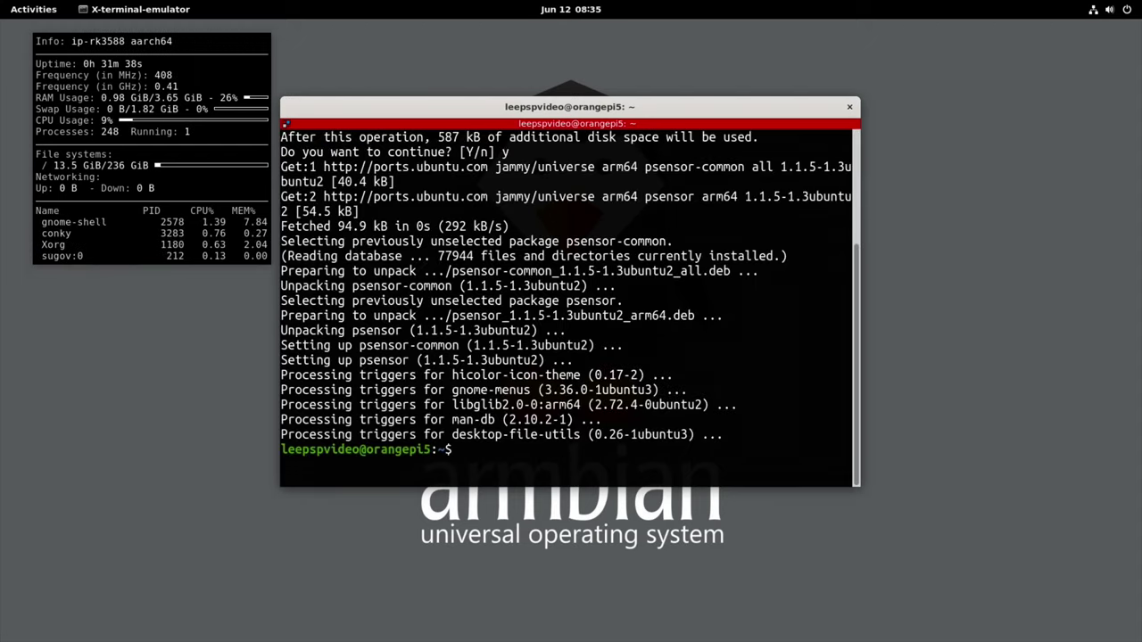
pyautogui.press('super')
# Launch Psensor, review its Sensor Preferences, and move the temperature monitor to the bottom-right of the desktop.
pyautogui.write('psensor')
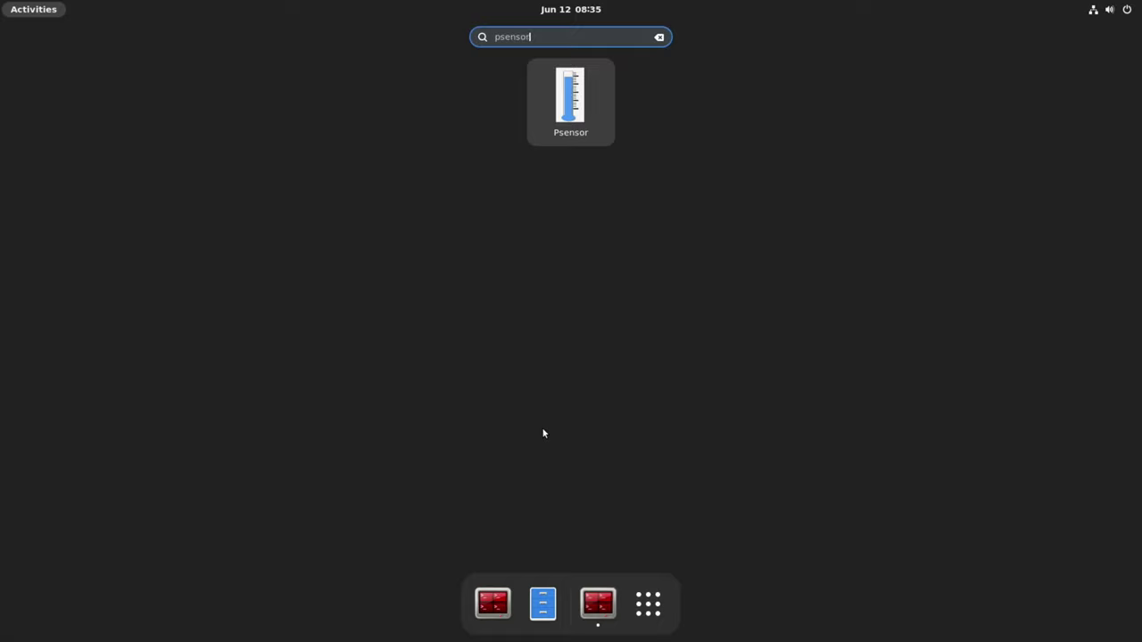
pyautogui.press('Return')
pyautogui.click(80, 89)
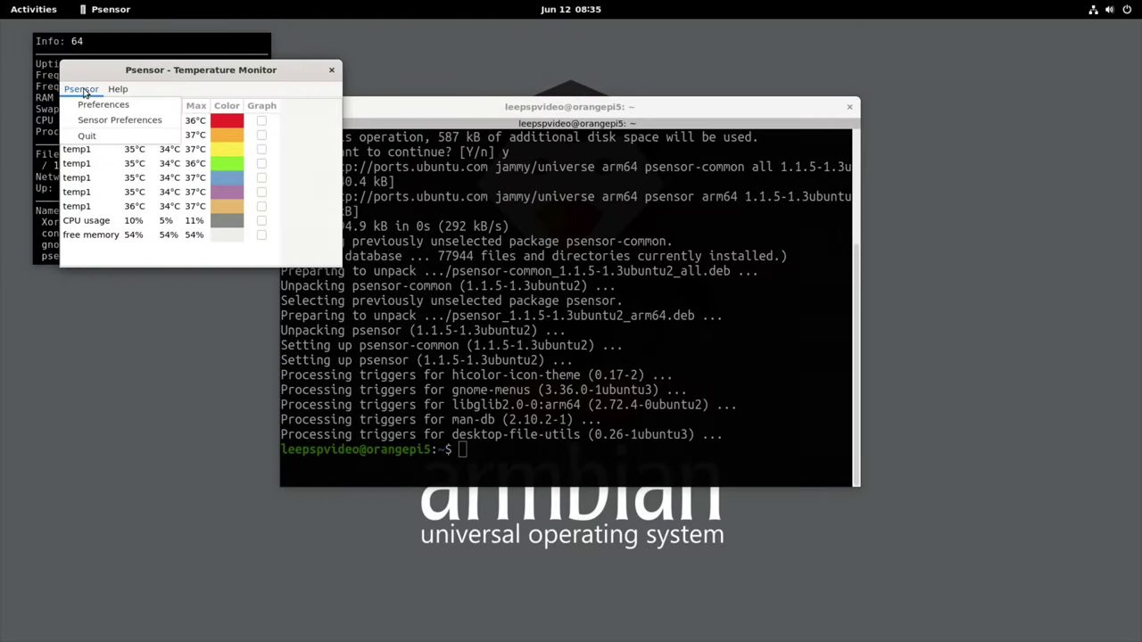
pyautogui.click(106, 120)
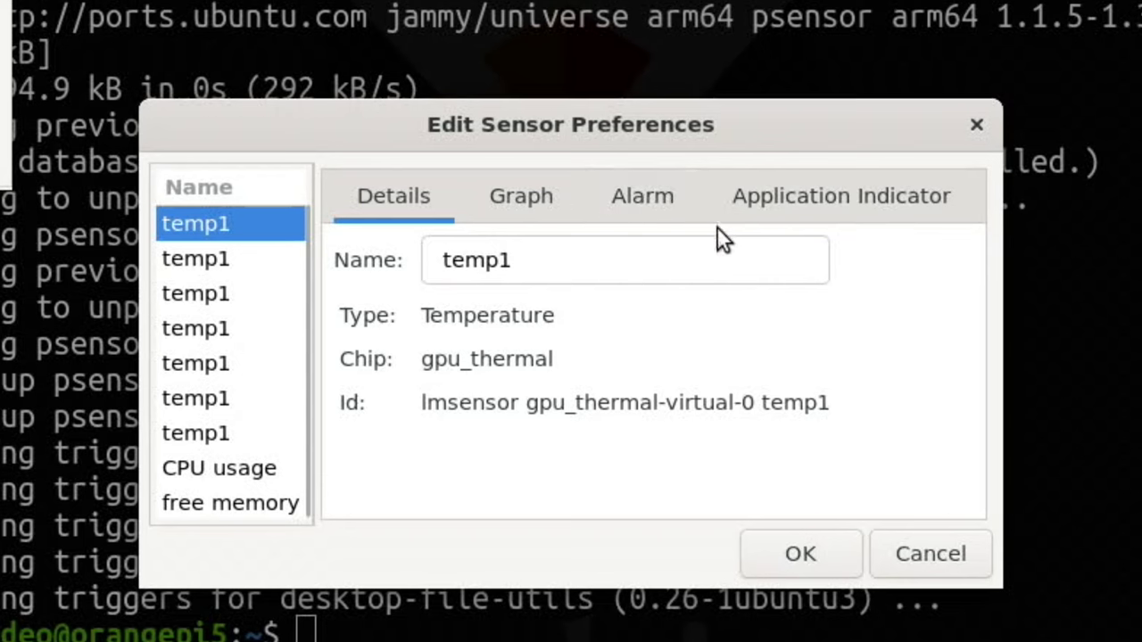
pyautogui.click(977, 124)
pyautogui.moveTo(794, 330); pyautogui.dragTo(1070, 453)
# Recall the psensor install command in the terminal and erase the package name.
pyautogui.click(476, 444)
pyautogui.press('Up')
pyautogui.press('BackSpace')
pyautogui.press('BackSpace')
pyautogui.press('BackSpace')
pyautogui.press('BackSpace')
pyautogui.press('BackSpace')
pyautogui.press('BackSpace')
pyautogui.press('BackSpace')
# Run neofetch to show the Armbian Orange Pi 5 system summary, then open the app search.
pyautogui.write('ne')
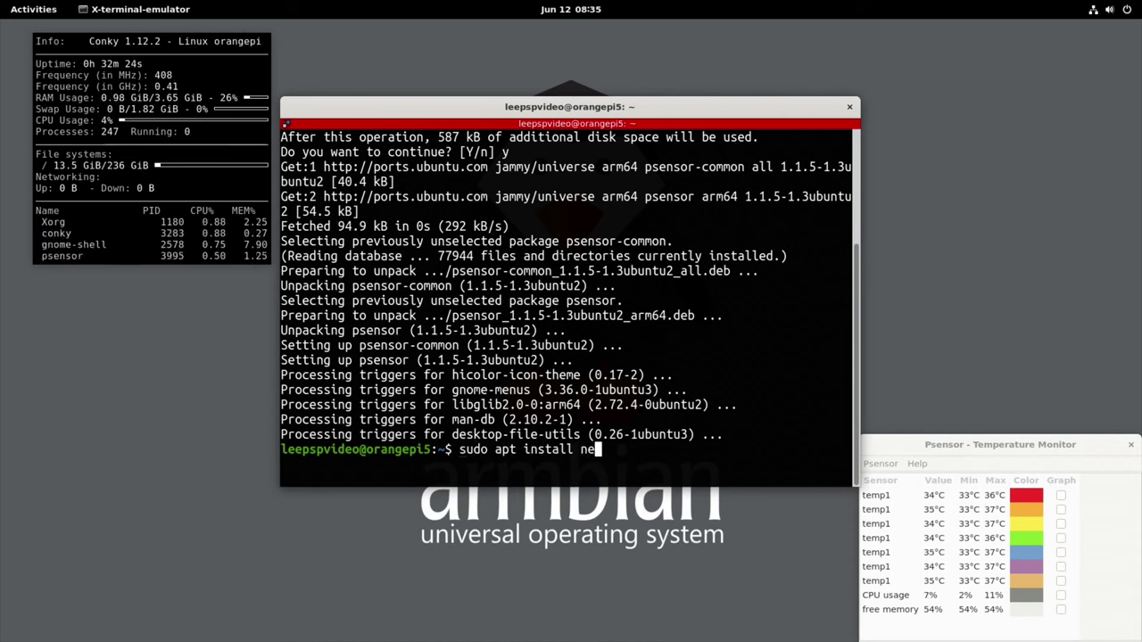
pyautogui.write('ofetch')
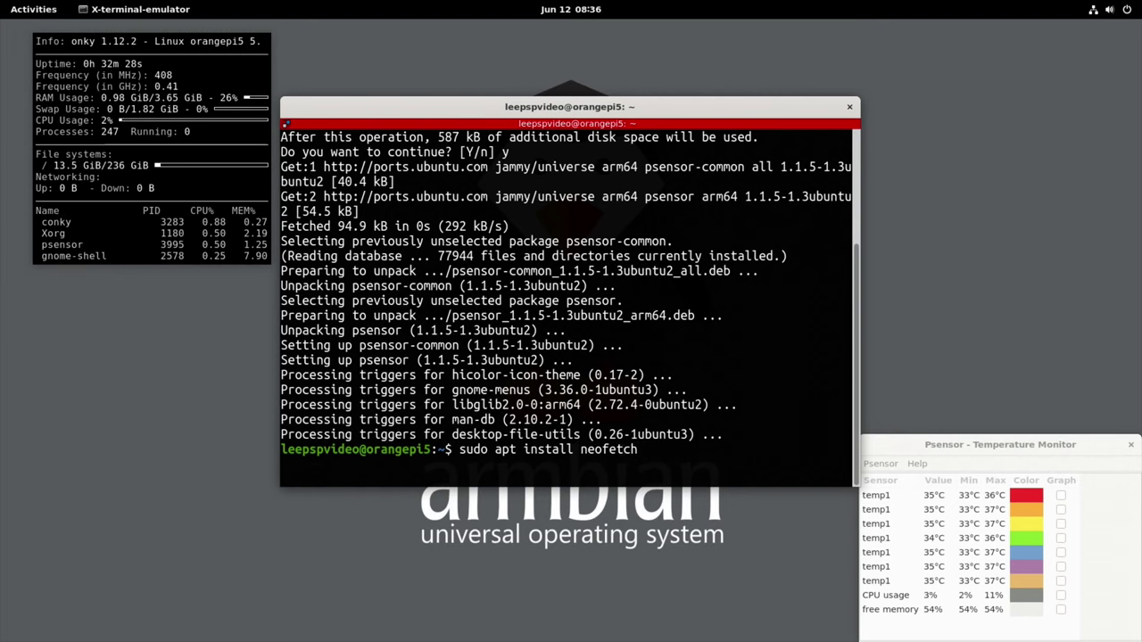
pyautogui.hotkey('ctrl', 'Left')
pyautogui.press('BackSpace')
pyautogui.press('BackSpace')
pyautogui.press('BackSpace')
pyautogui.press('BackSpace')
pyautogui.press('BackSpace')
pyautogui.press('BackSpace')
pyautogui.press('BackSpace')
pyautogui.press('BackSpace')
pyautogui.press('BackSpace')
pyautogui.press('BackSpace')
pyautogui.press('BackSpace')
pyautogui.press('BackSpace')
pyautogui.press('BackSpace')
pyautogui.press('BackSpace')
pyautogui.press('BackSpace')
pyautogui.press('BackSpace')
pyautogui.press('BackSpace')
pyautogui.press('Return')
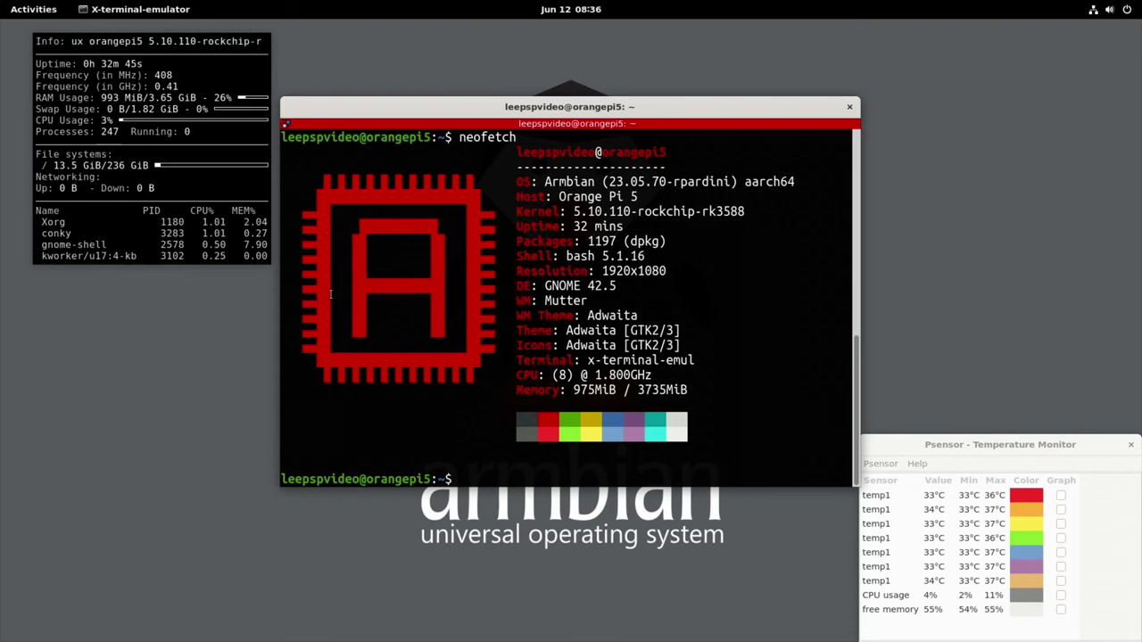
pyautogui.press('super')
# Launch Chromium, search 'orange pi 5', browse the Orange Pi 5 product page, then close the browser.
pyautogui.write('chr')
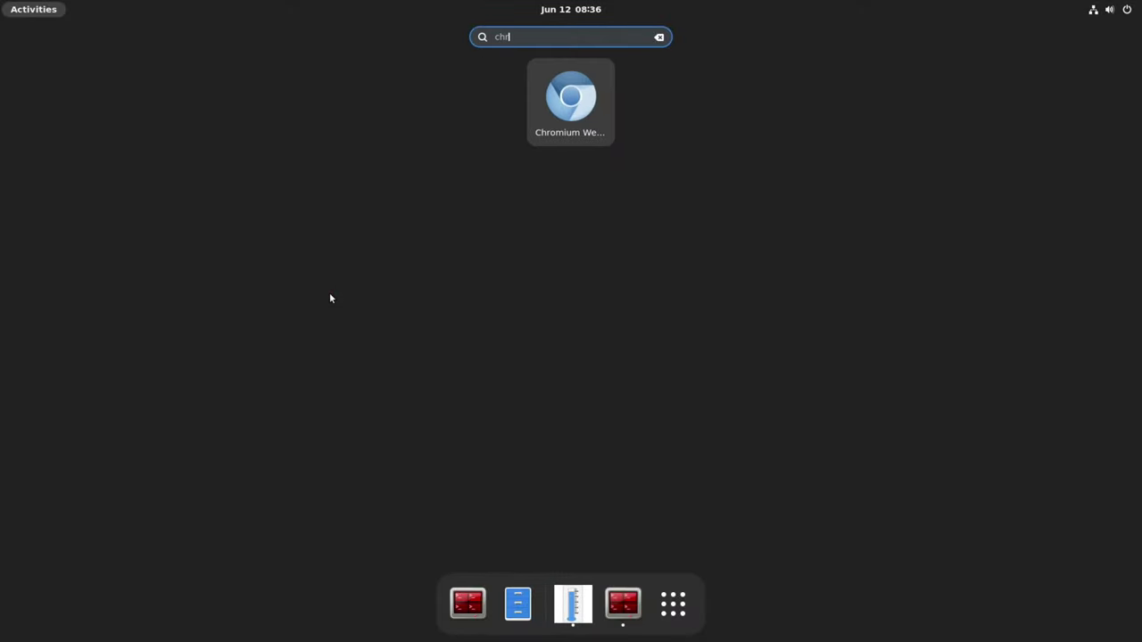
pyautogui.click(589, 63)
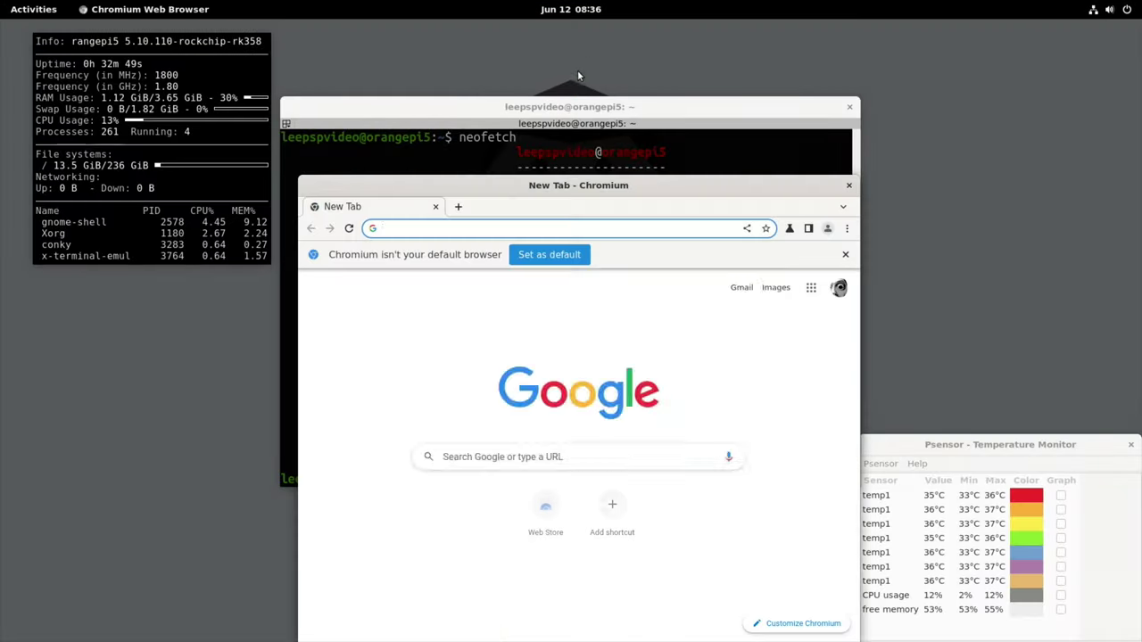
pyautogui.write('orange pi 5')
pyautogui.press('Return')
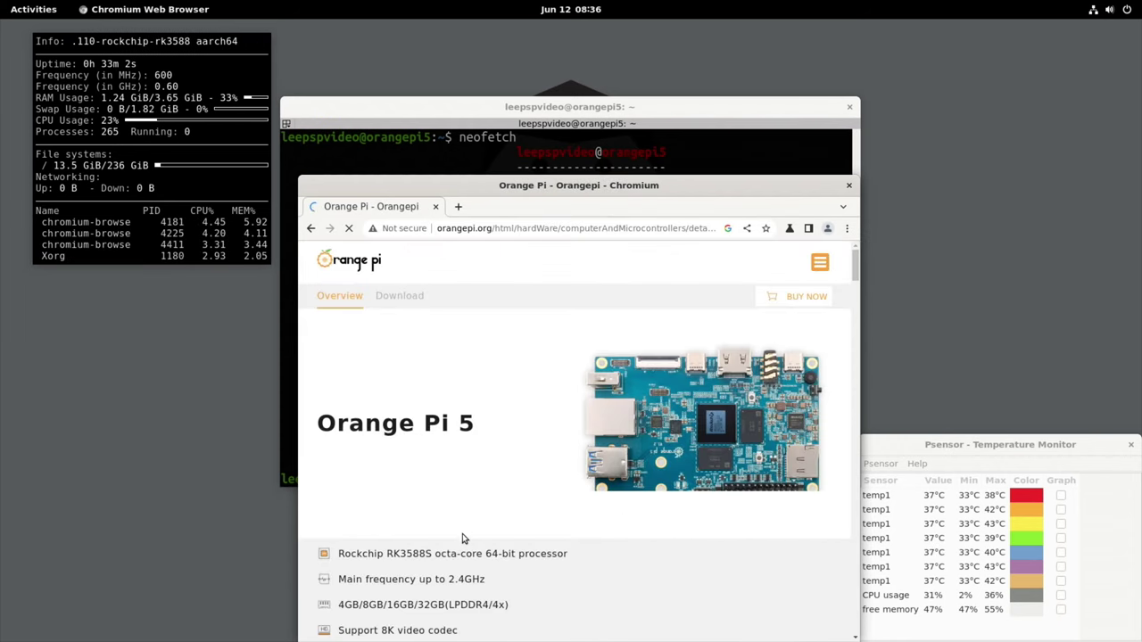
pyautogui.scroll(-4, 471, 578)
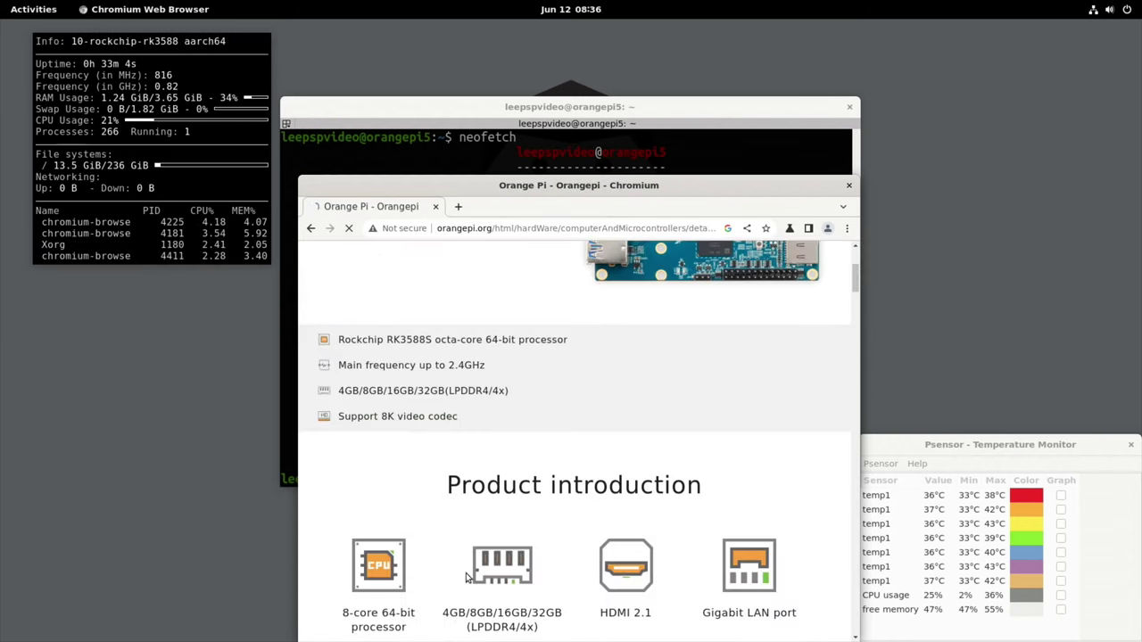
pyautogui.click(847, 185)
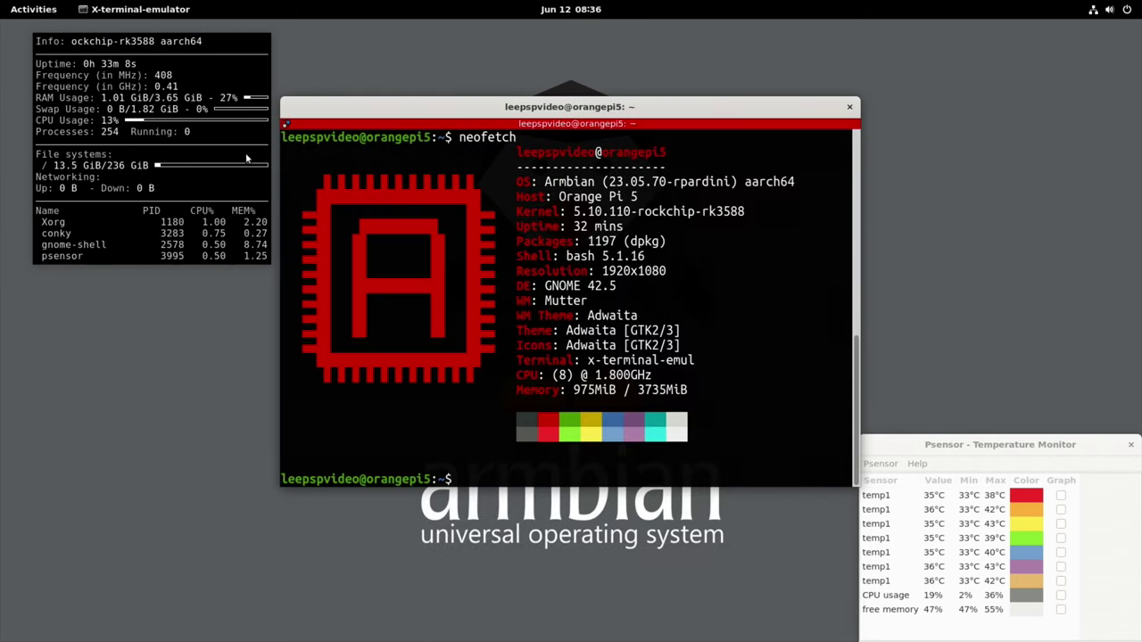
# Search Activities for 'hto' and launch Htop in a terminal window.
pyautogui.click(162, 454)
pyautogui.press('super')
pyautogui.write('hto')
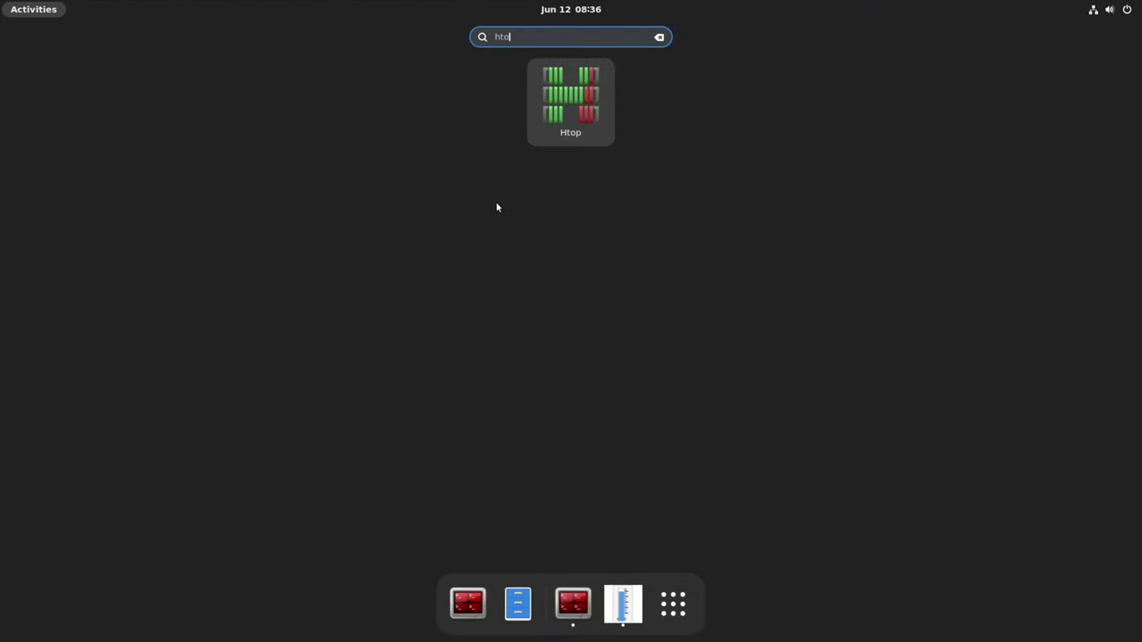
pyautogui.click(587, 98)
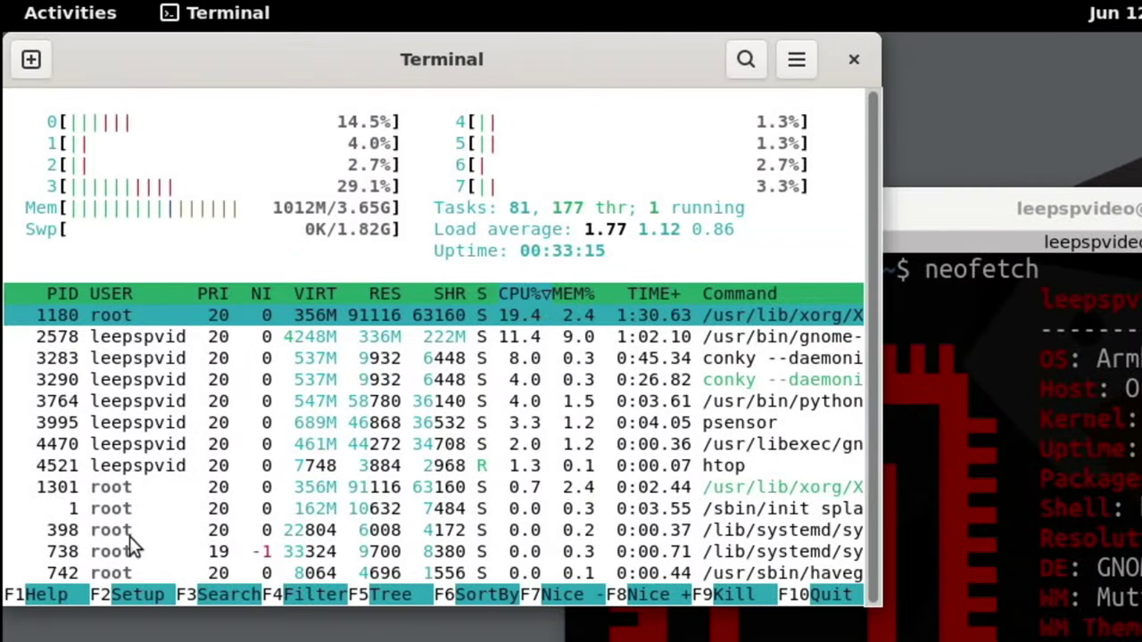
# Enable 'Also show CPU frequency' and 'Also show CPU temperature' in htop's Display options, then shorten the window.
pyautogui.press('F2')
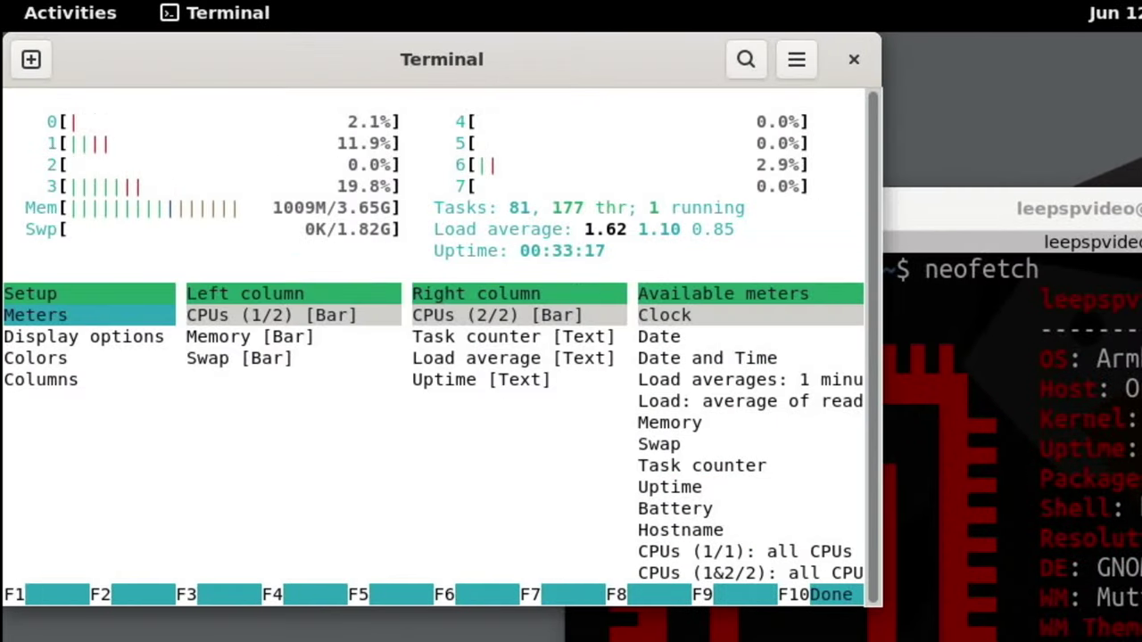
pyautogui.click(83, 337)
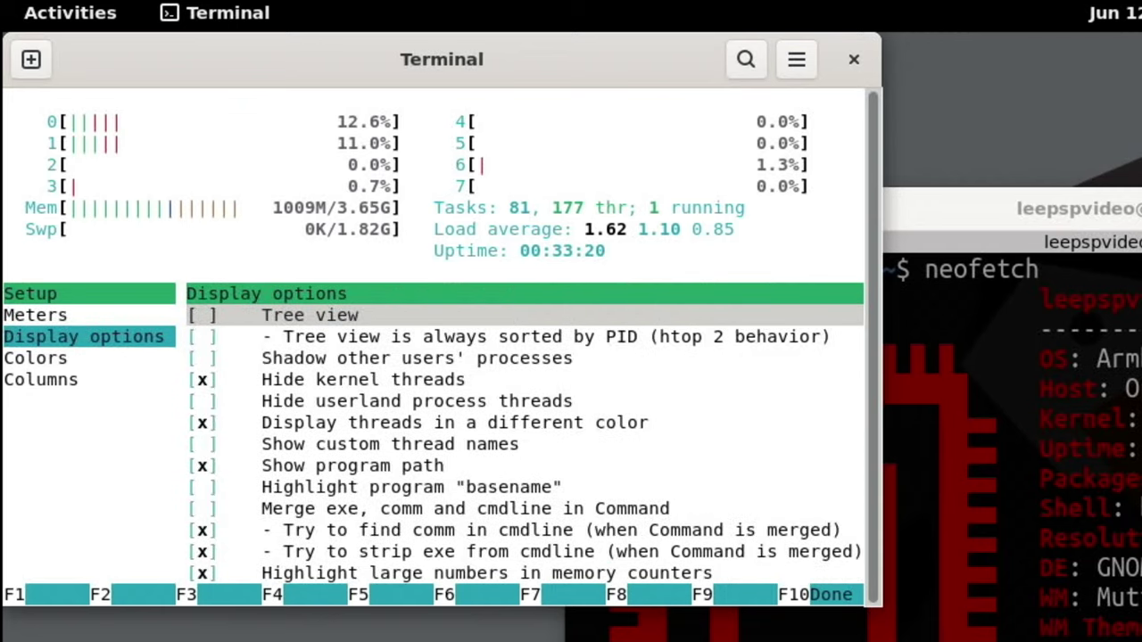
pyautogui.press('Right')
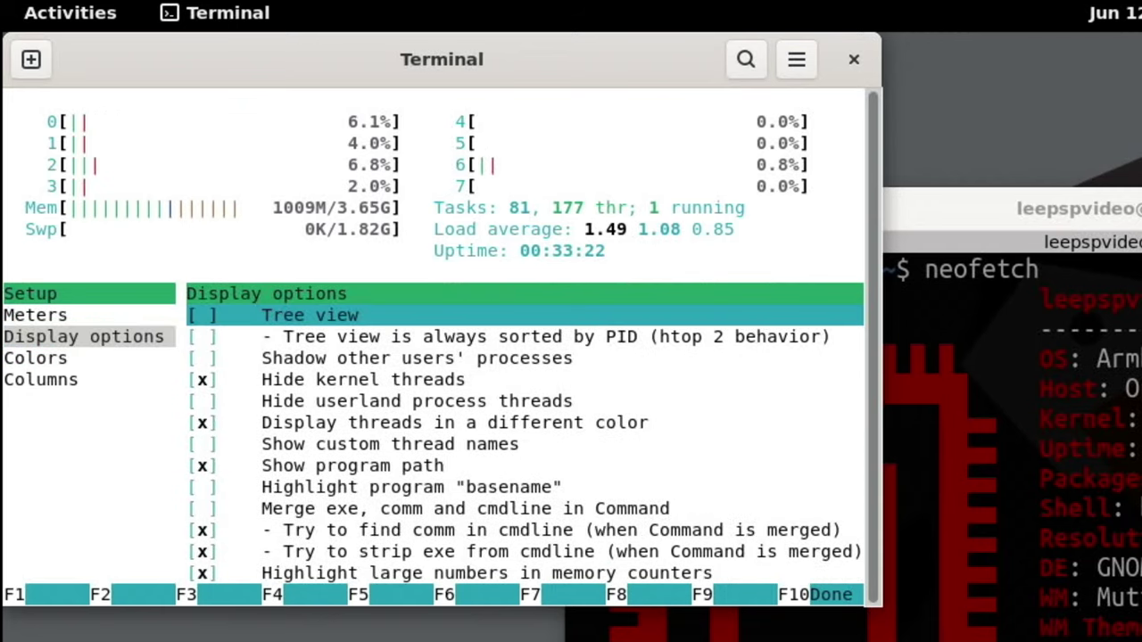
pyautogui.press('Down')
pyautogui.press('Down')
pyautogui.press('Down')
pyautogui.press('Down')
pyautogui.press('Down')
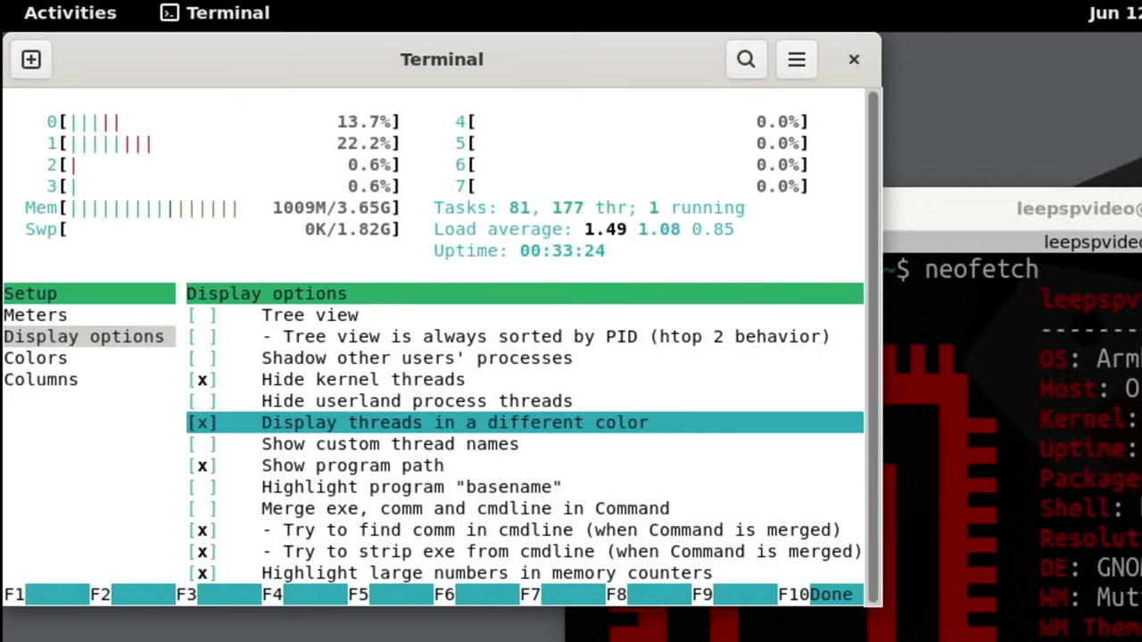
pyautogui.press('Down')
pyautogui.press('Down')
pyautogui.press('Down')
pyautogui.press('Down')
pyautogui.press('Down')
pyautogui.press('Down')
pyautogui.press('Down')
pyautogui.press('Down')
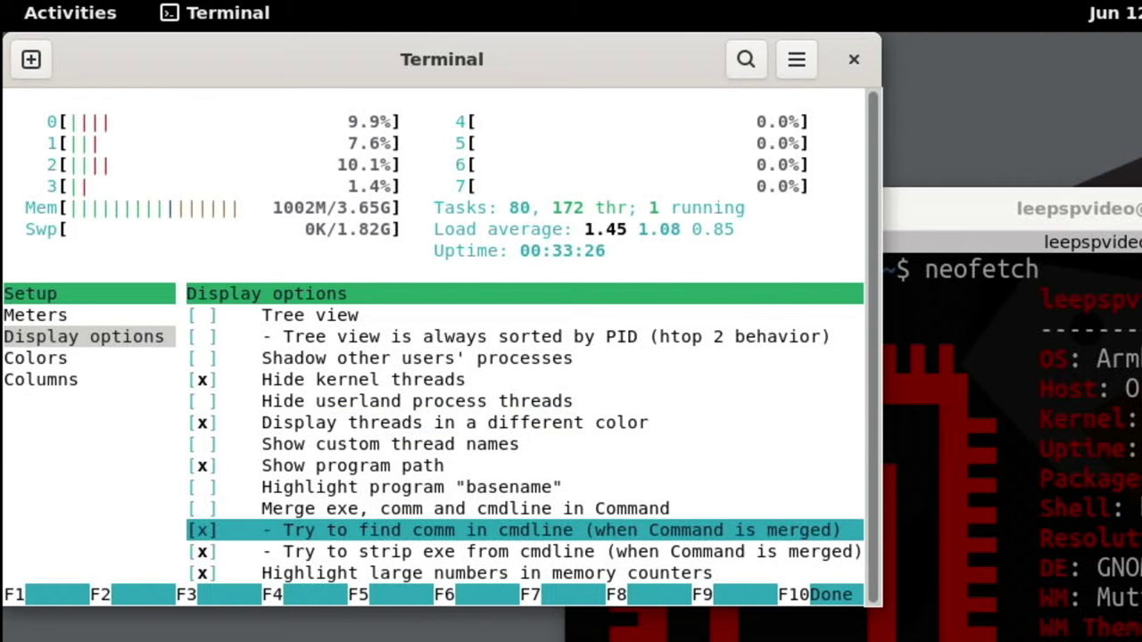
pyautogui.press('Down')
pyautogui.press('Down')
pyautogui.press('Down')
pyautogui.press('Down')
pyautogui.press('Down')
pyautogui.press('Down')
pyautogui.press('Down')
pyautogui.press('Up')
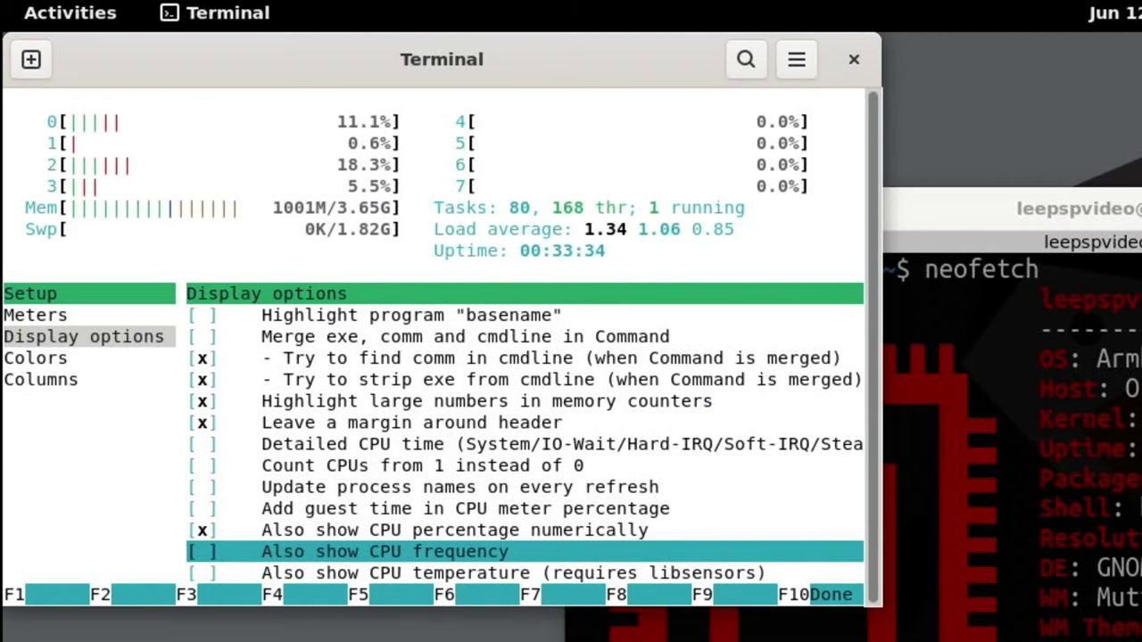
pyautogui.press('space')
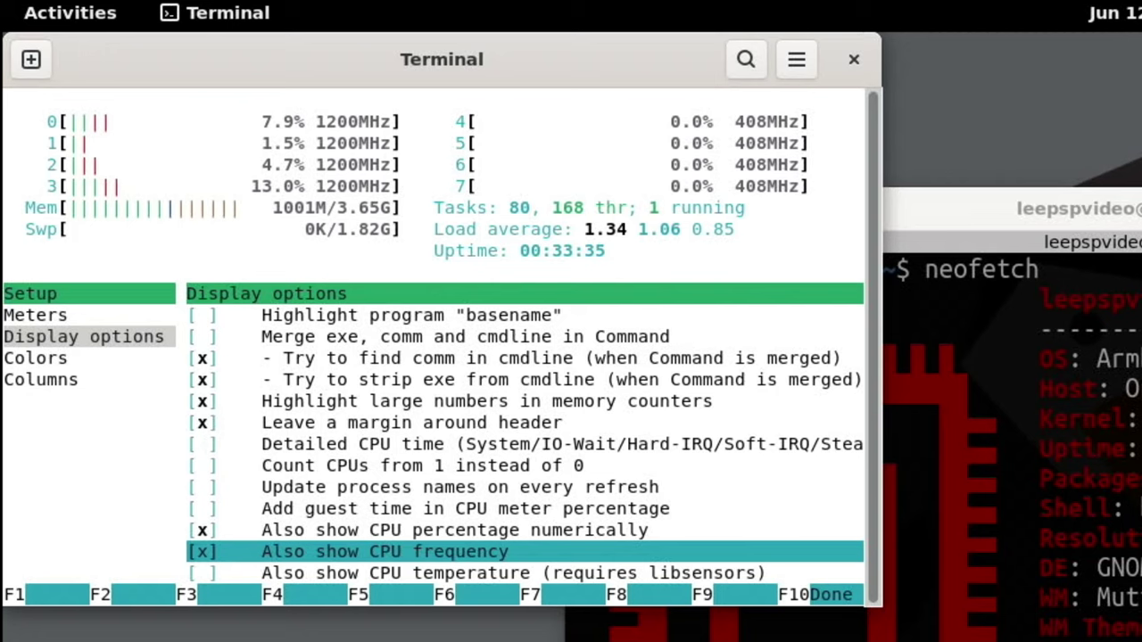
pyautogui.press('Down')
pyautogui.press('space')
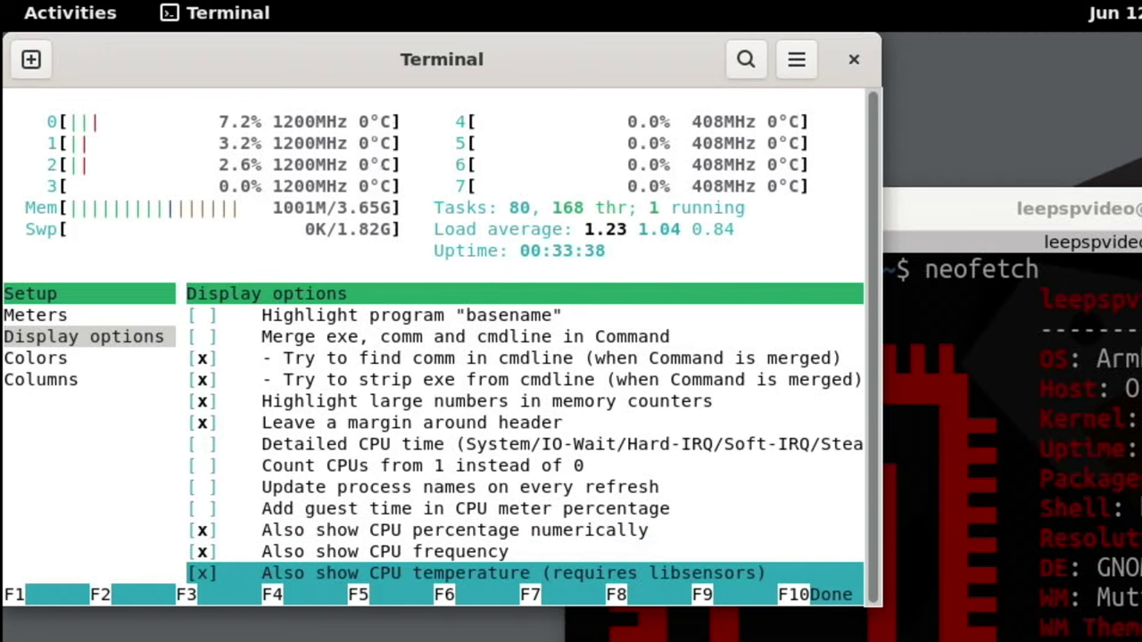
pyautogui.press('Down')
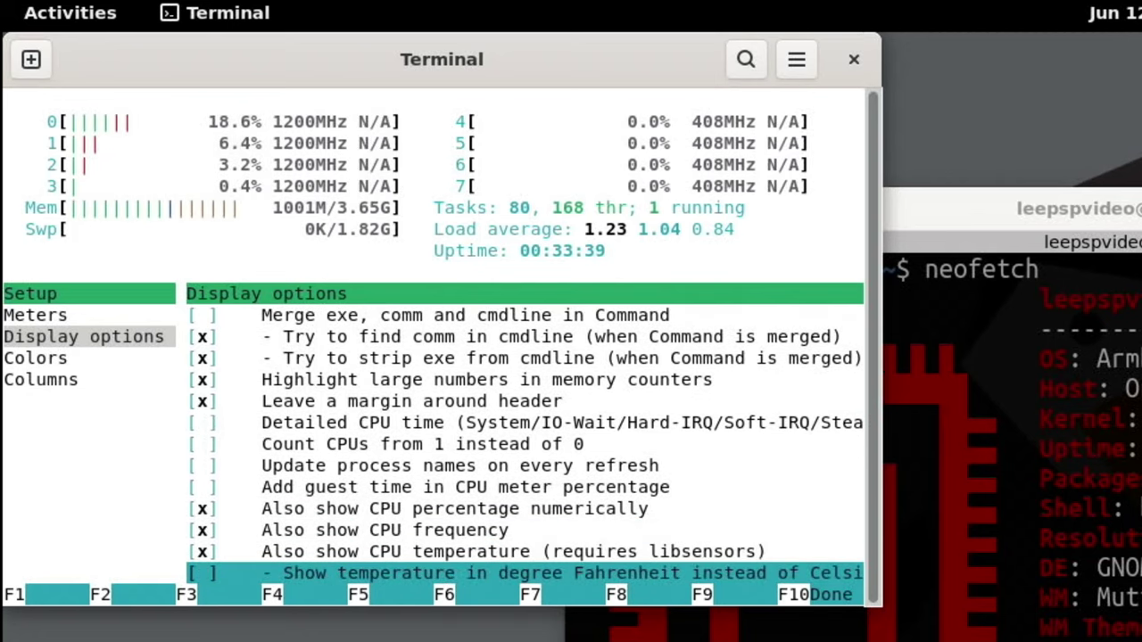
pyautogui.press('Down')
pyautogui.press('Down')
pyautogui.press('Down')
pyautogui.press('Down')
pyautogui.press('Down')
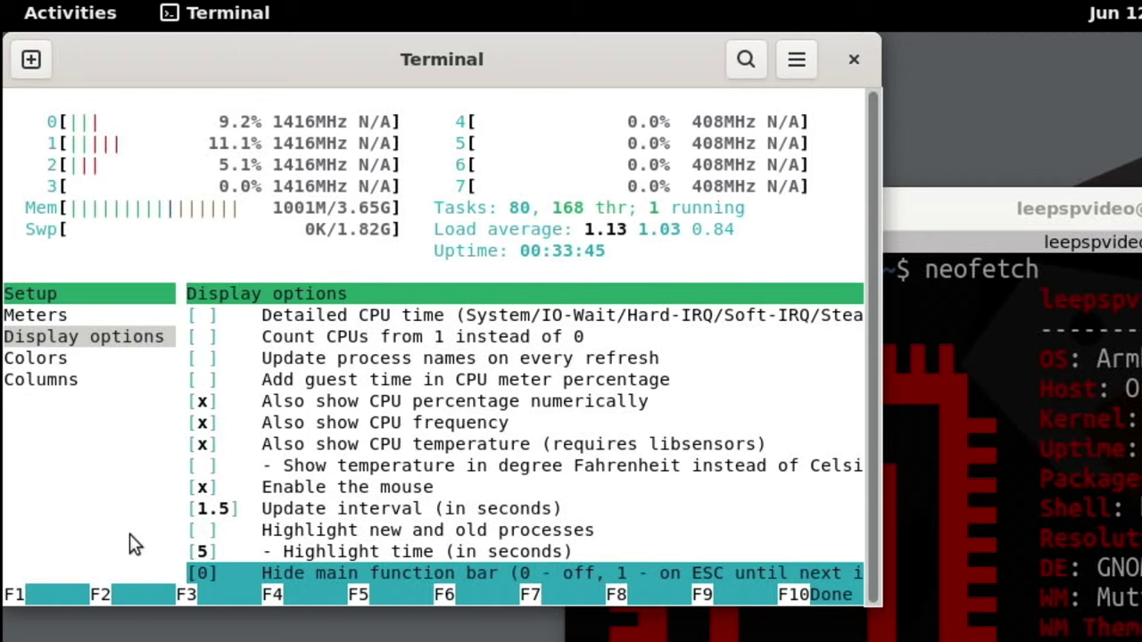
pyautogui.moveTo(161, 613); pyautogui.dragTo(181, 500)
# Switch htop to the Black Night colour scheme and move its window to the lower left.
pyautogui.click(119, 336)
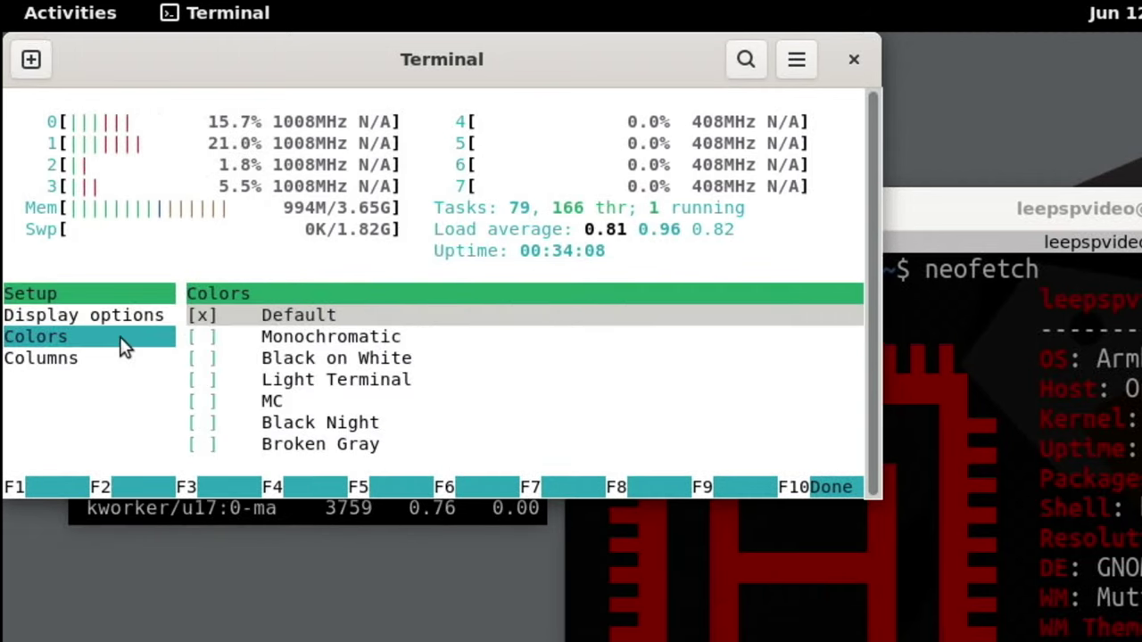
pyautogui.click(274, 421)
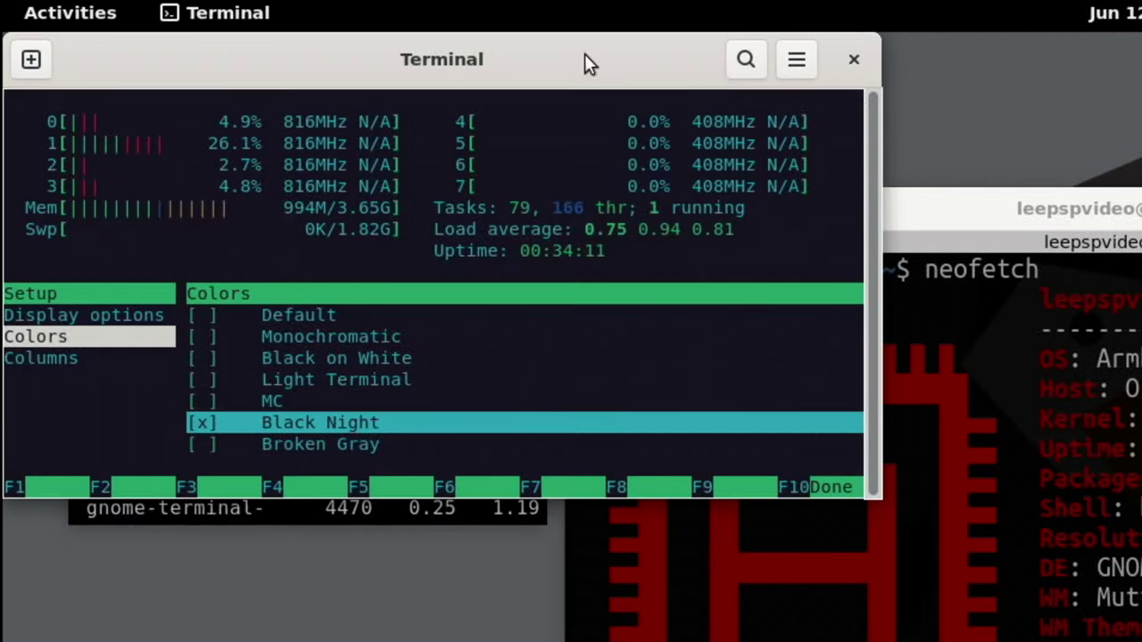
pyautogui.moveTo(584, 54); pyautogui.dragTo(642, 641)
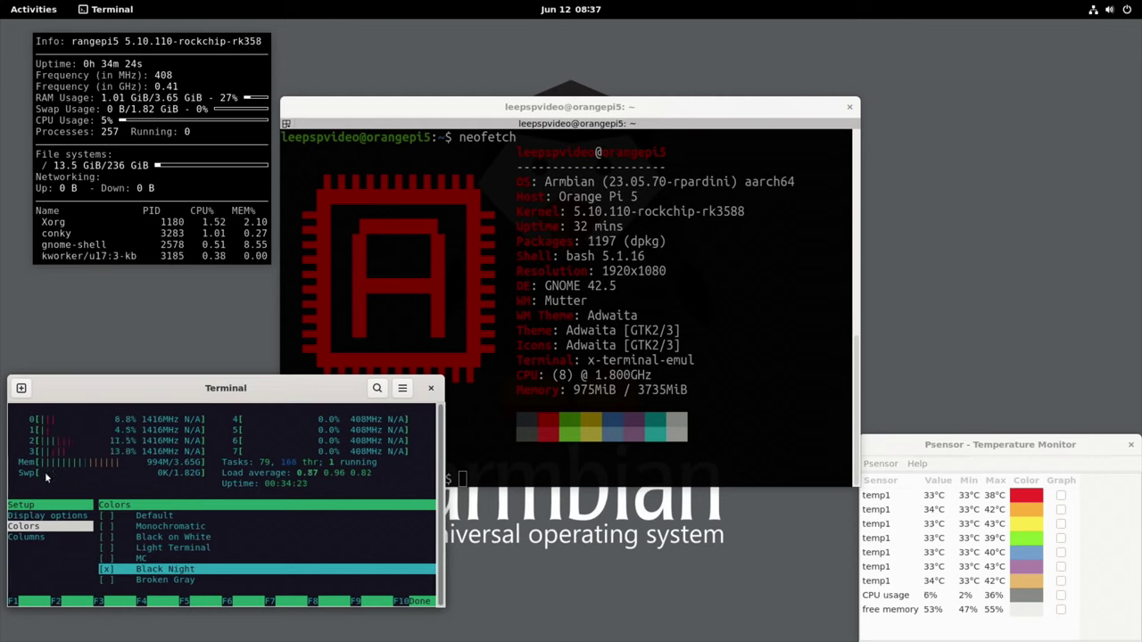
# Enable 'Count CPUs from 1 instead of 0' in htop's Display options.
pyautogui.click(49, 515)
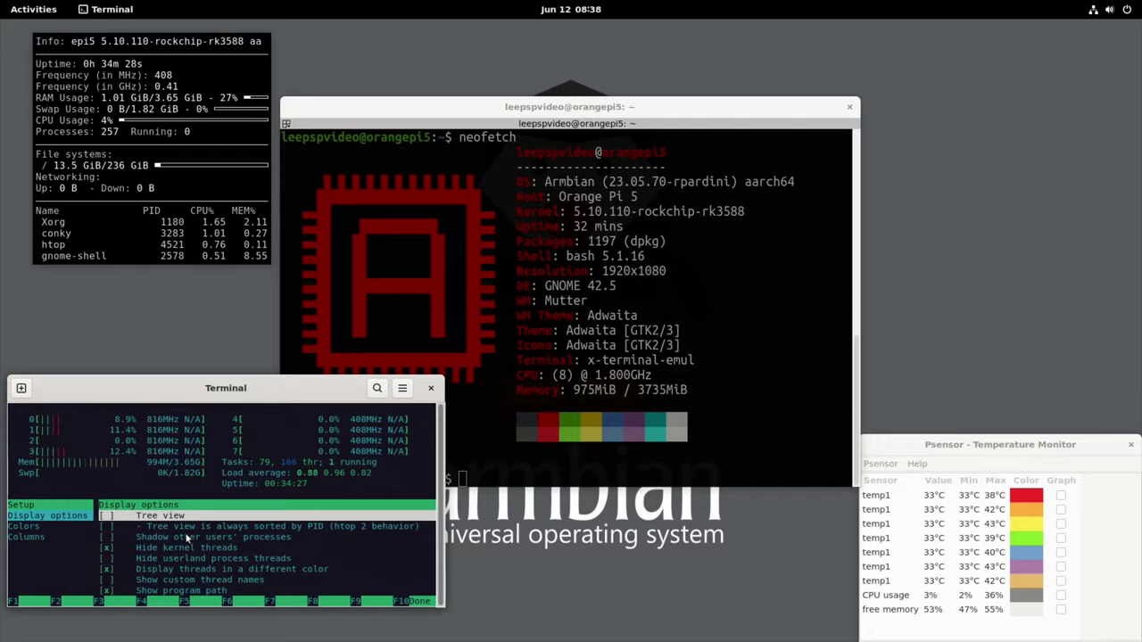
pyautogui.press('Down')
pyautogui.press('Down')
pyautogui.press('Down')
pyautogui.press('Down')
pyautogui.press('Down')
pyautogui.press('Down')
pyautogui.press('Down')
pyautogui.press('Down')
pyautogui.press('Down')
pyautogui.press('Down')
pyautogui.press('Down')
pyautogui.press('Down')
pyautogui.press('Down')
pyautogui.press('Down')
pyautogui.press('Down')
pyautogui.press('Down')
pyautogui.press('Down')
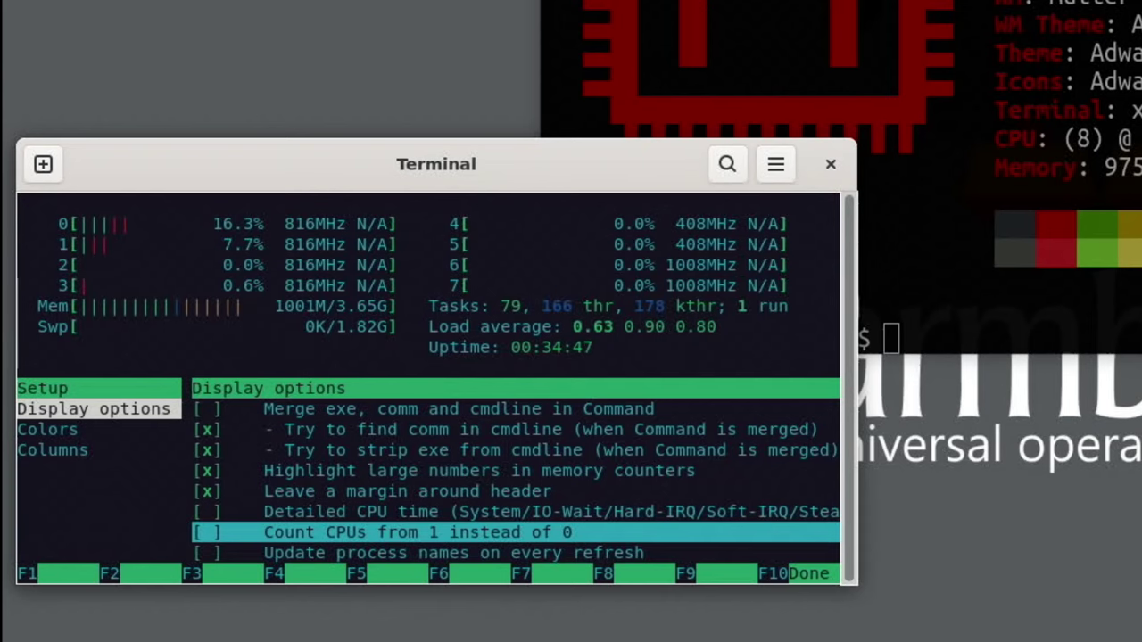
pyautogui.press('space')
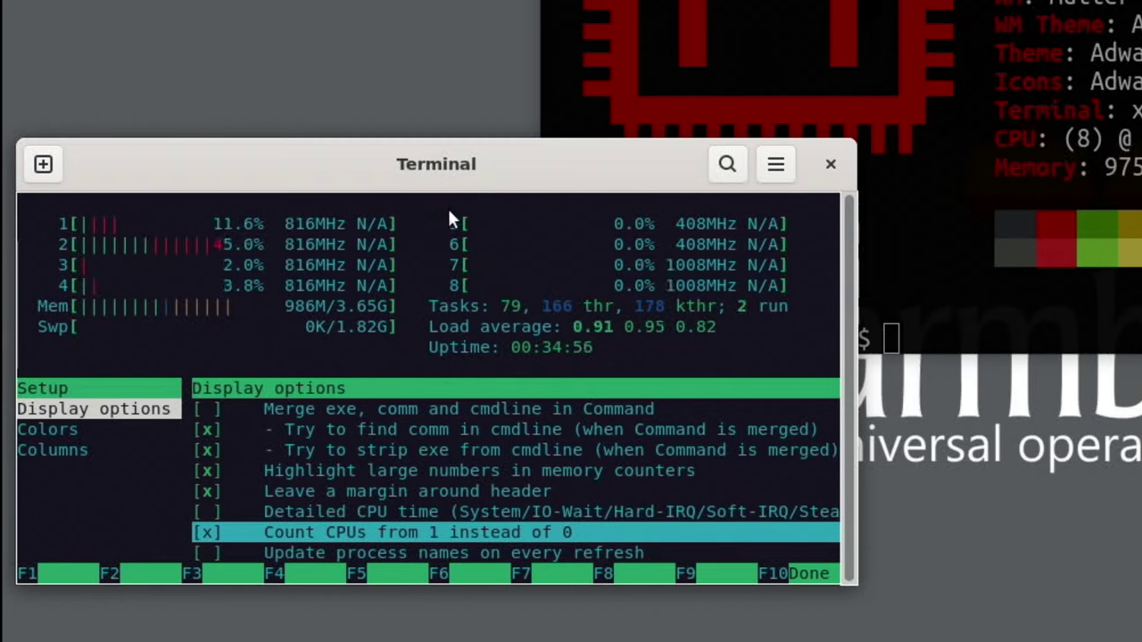
# Raise the shell terminal in front of htop and type 'sudo apt install cpufrequtils' at its prompt.
pyautogui.click(976, 319)
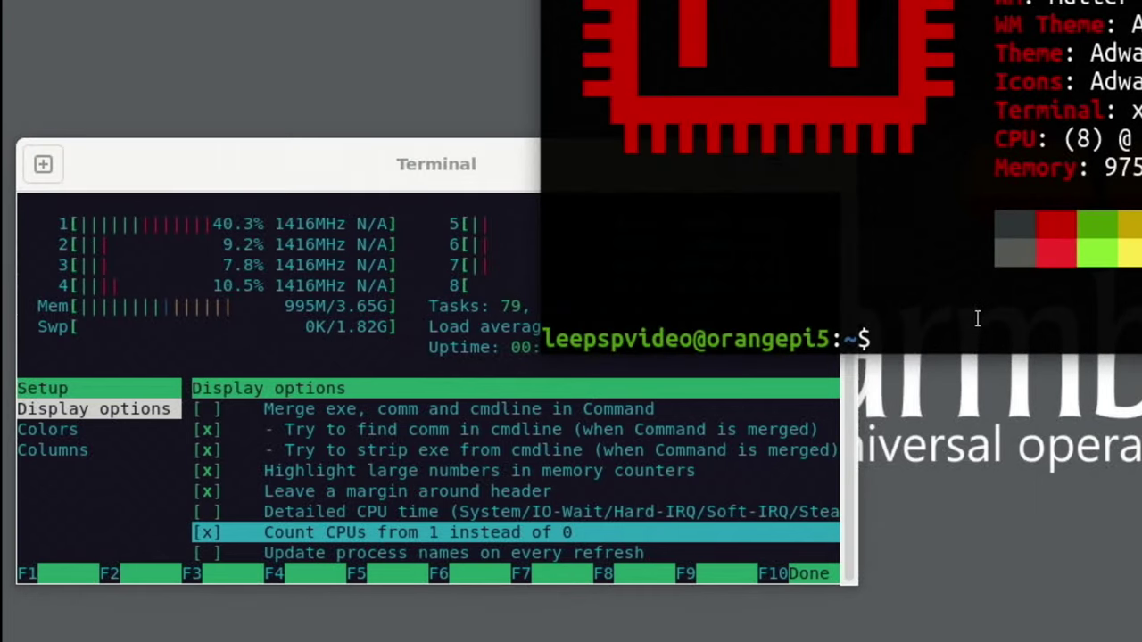
pyautogui.write('sudo apt install cpufrequtils')
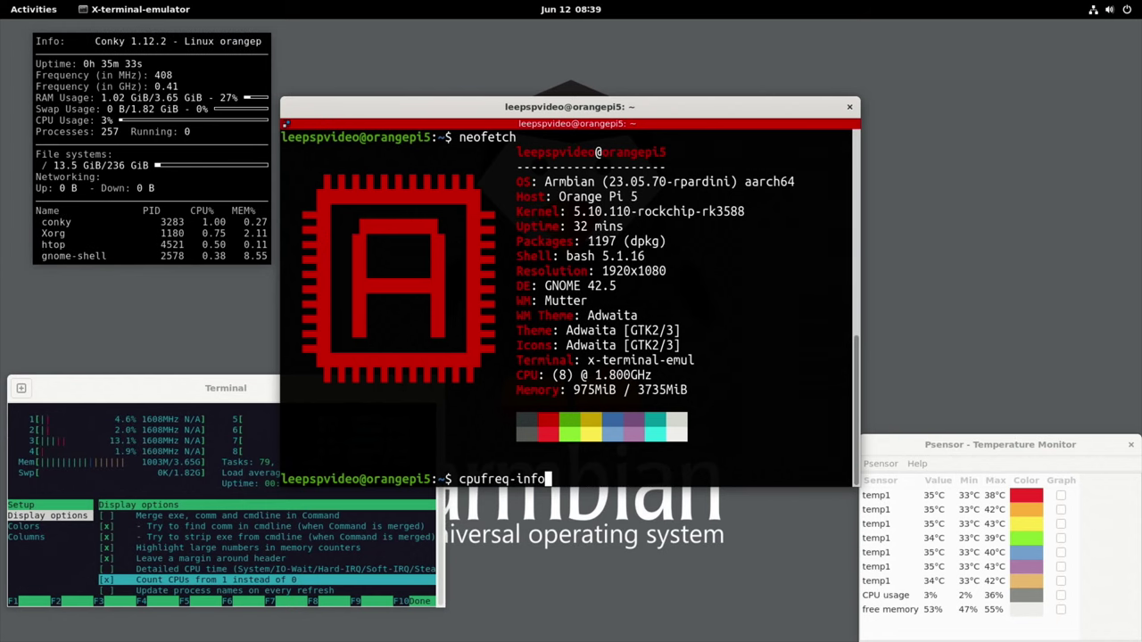
# Run cpufreq-info, maximize the terminal to review each core's 408 MHz–1.80/2.30 GHz limits, then close it.
pyautogui.press('Return')
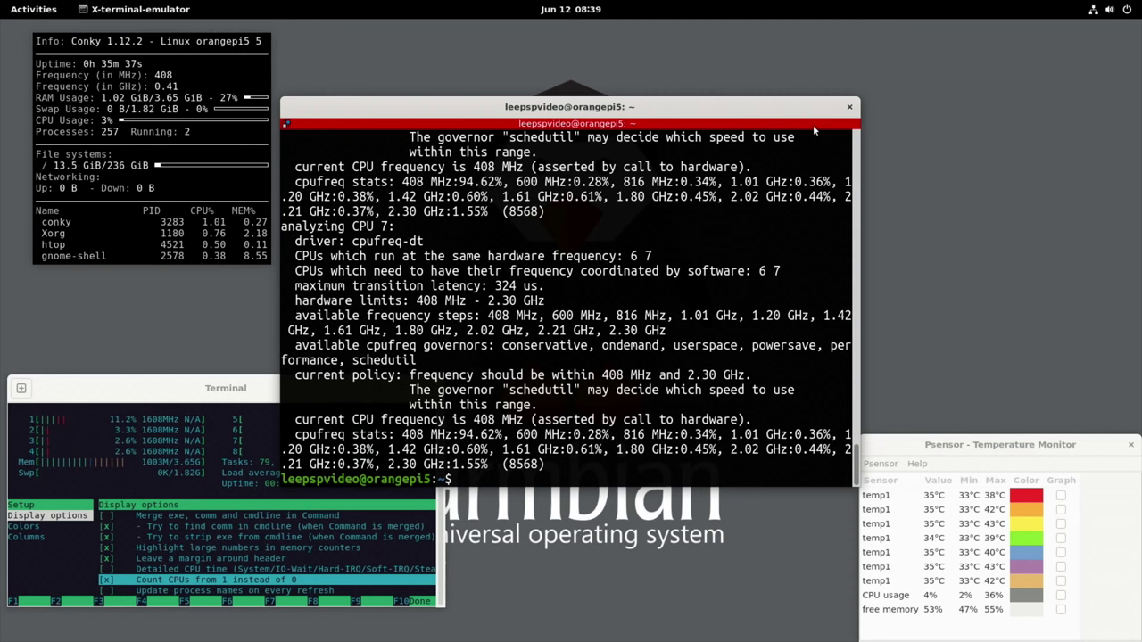
pyautogui.moveTo(725, 111); pyautogui.dragTo(698, 5)
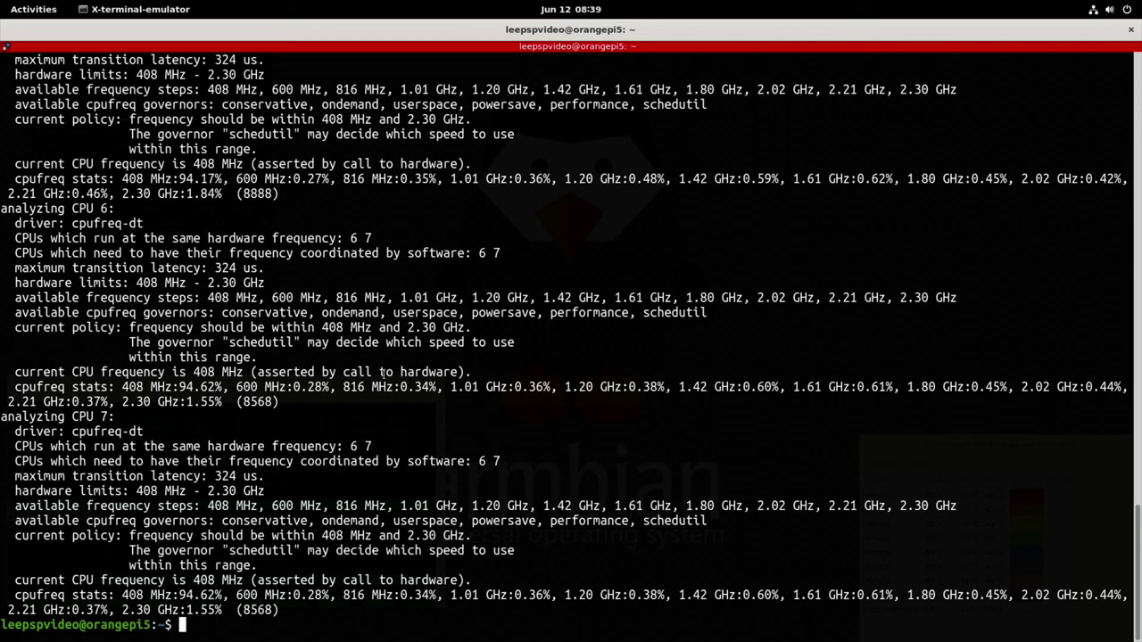
pyautogui.scroll(15, 382, 373)
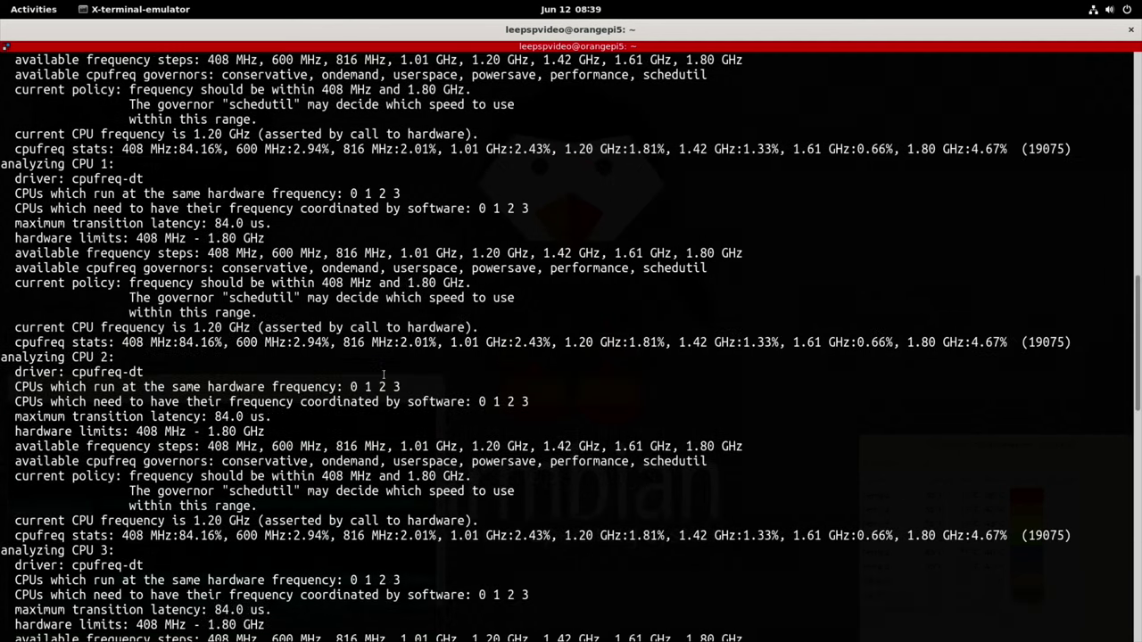
pyautogui.scroll(-15, 41, 349)
pyautogui.scroll(20, 88, 431)
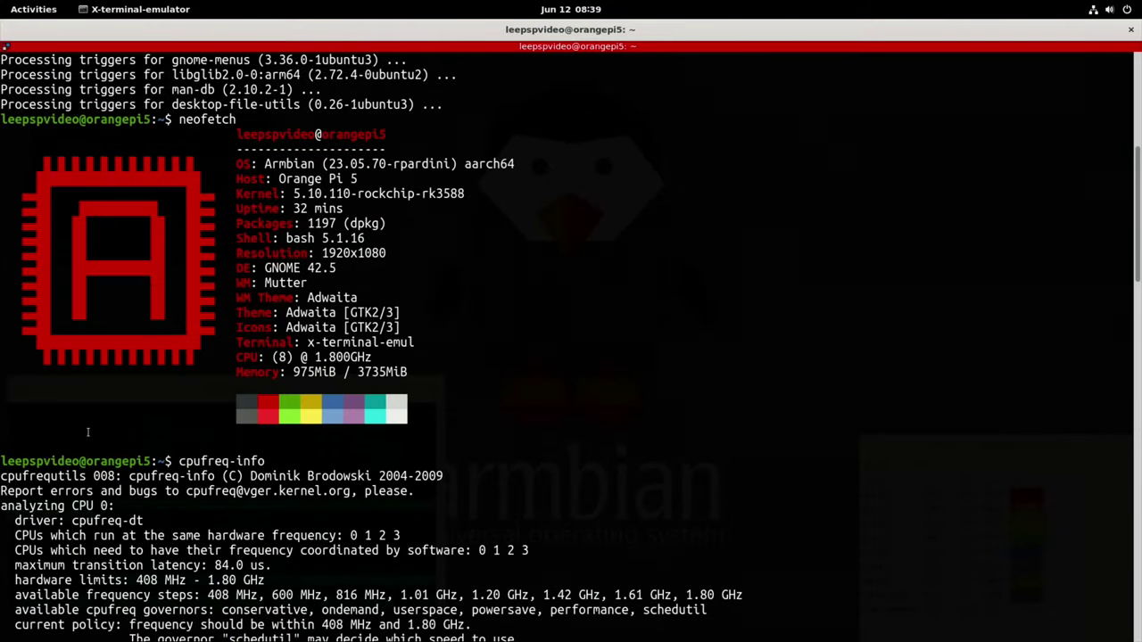
pyautogui.scroll(-4, 380, 218)
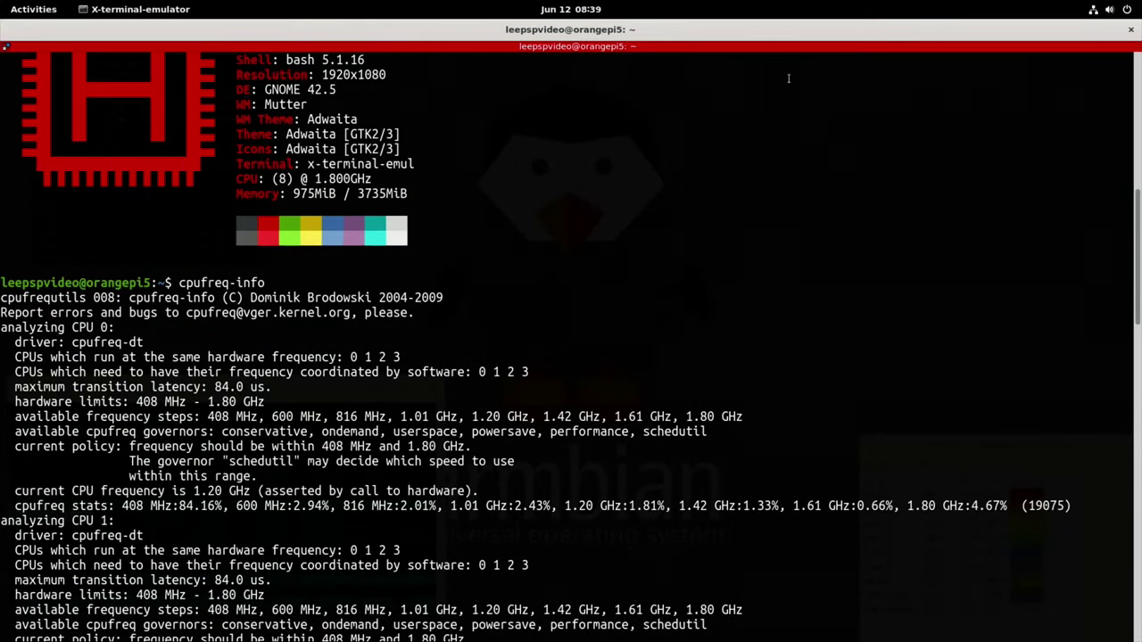
pyautogui.click(1128, 32)
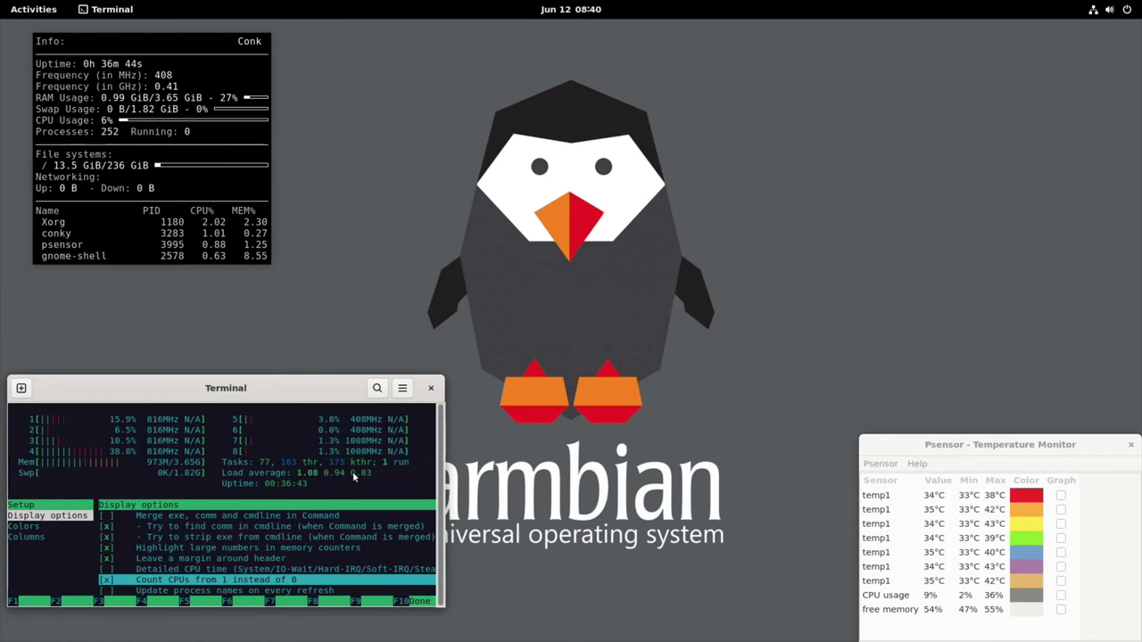
# Open the overclock notes from Documents in Mousepad and close the file manager.
pyautogui.press('super')
pyautogui.click(518, 605)
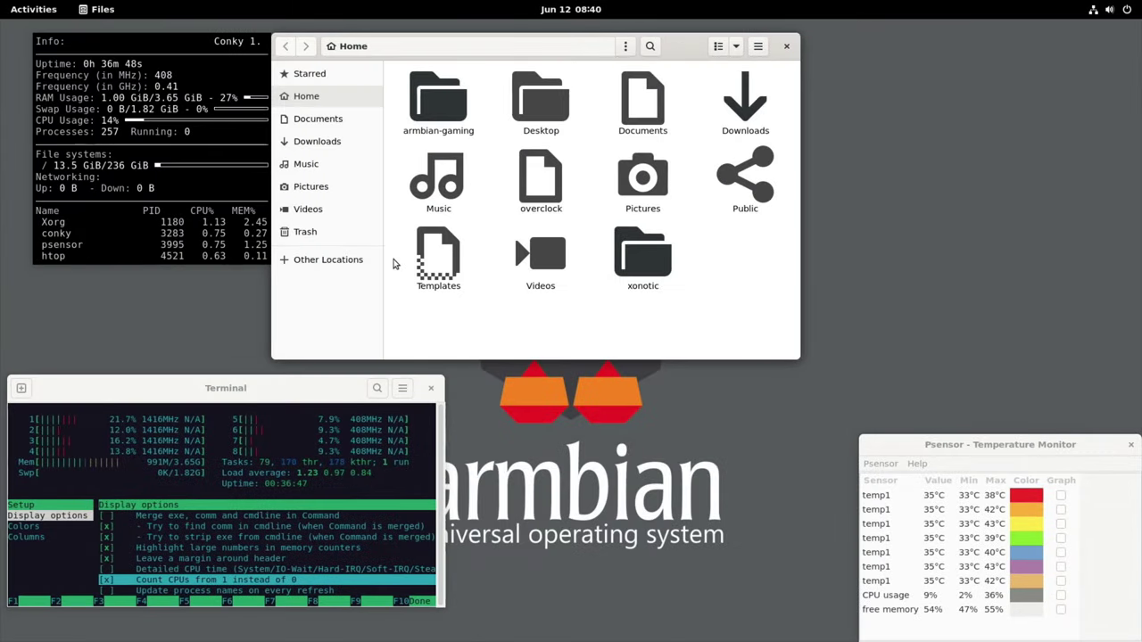
pyautogui.click(318, 118)
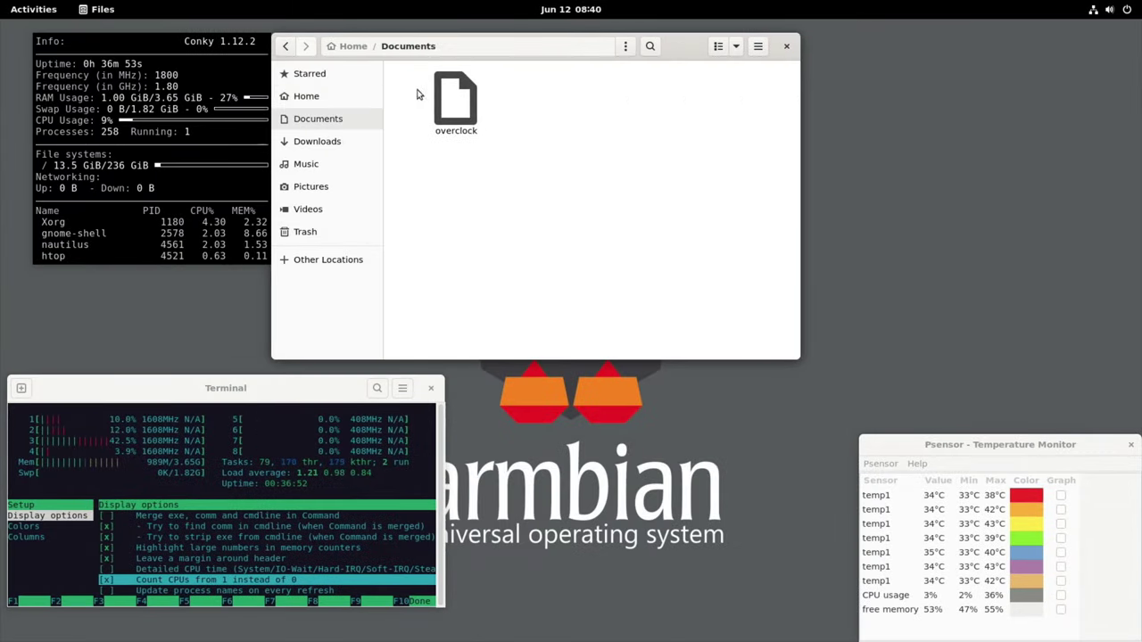
pyautogui.doubleClick(454, 98)
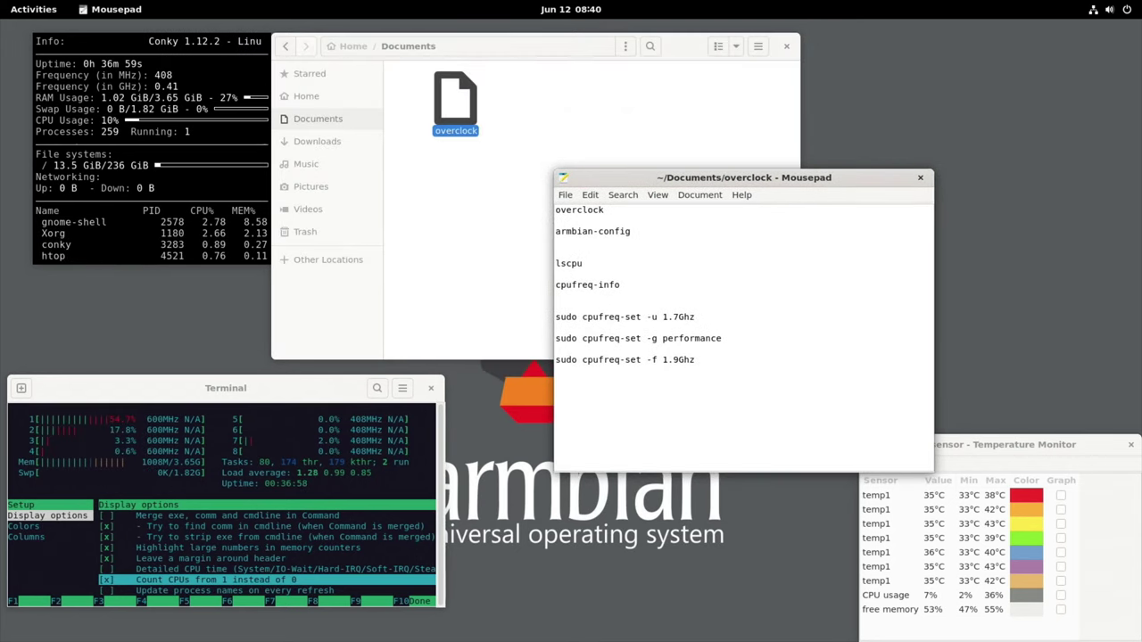
pyautogui.click(791, 49)
# Copy the lscpu command from the notes and begin selecting the armbian-config line.
pyautogui.doubleClick(571, 264)
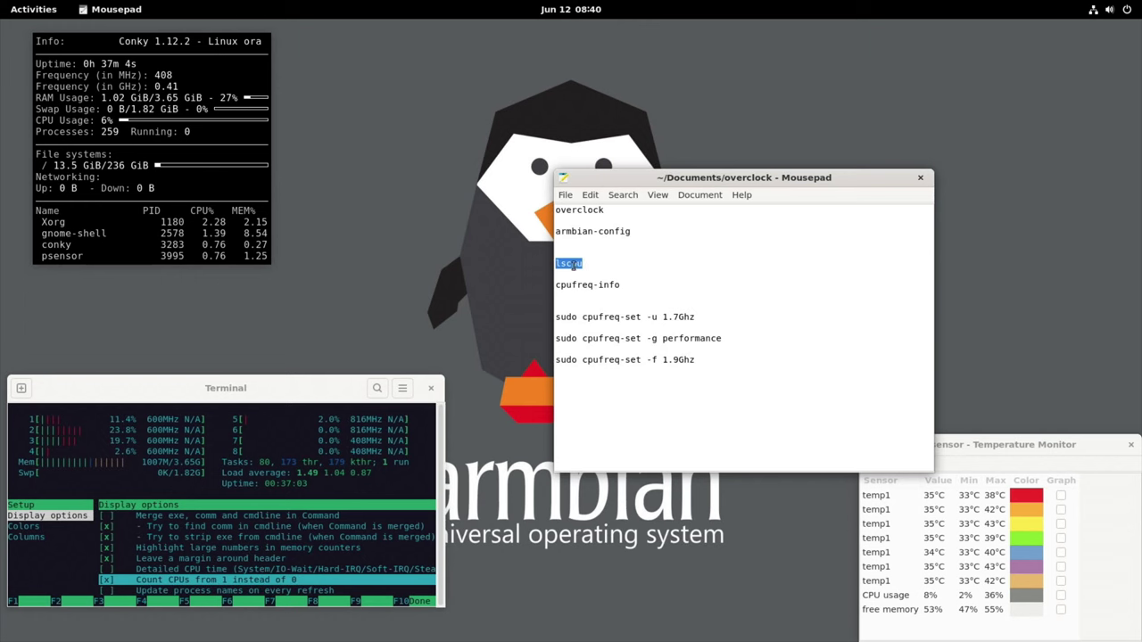
pyautogui.rightClick(571, 264)
pyautogui.click(600, 318)
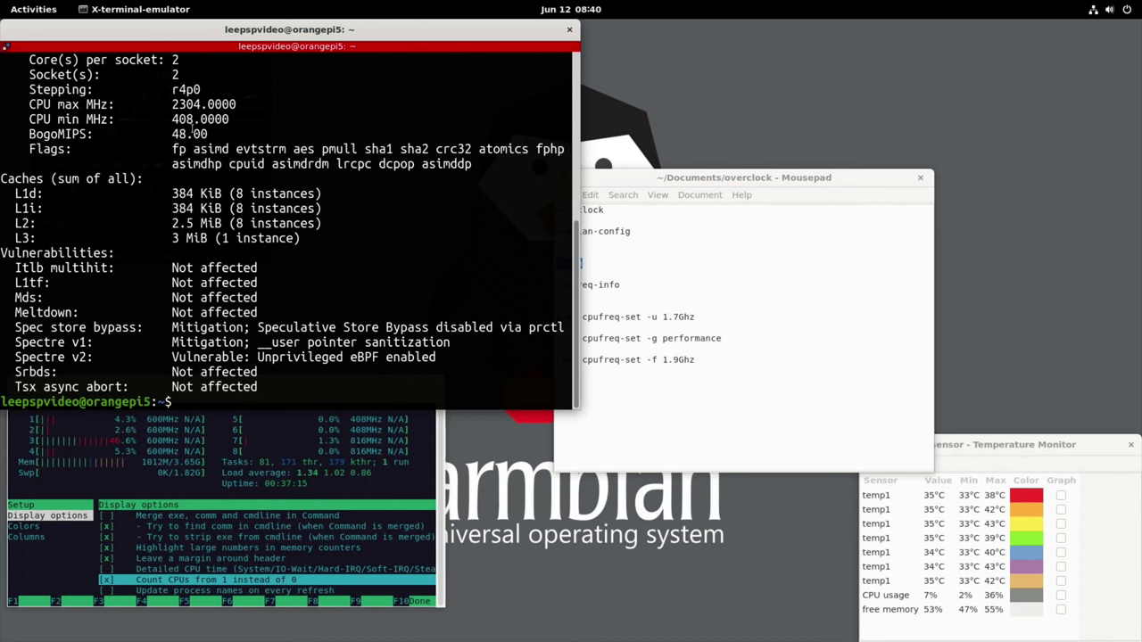
pyautogui.scroll(7, 258, 165)
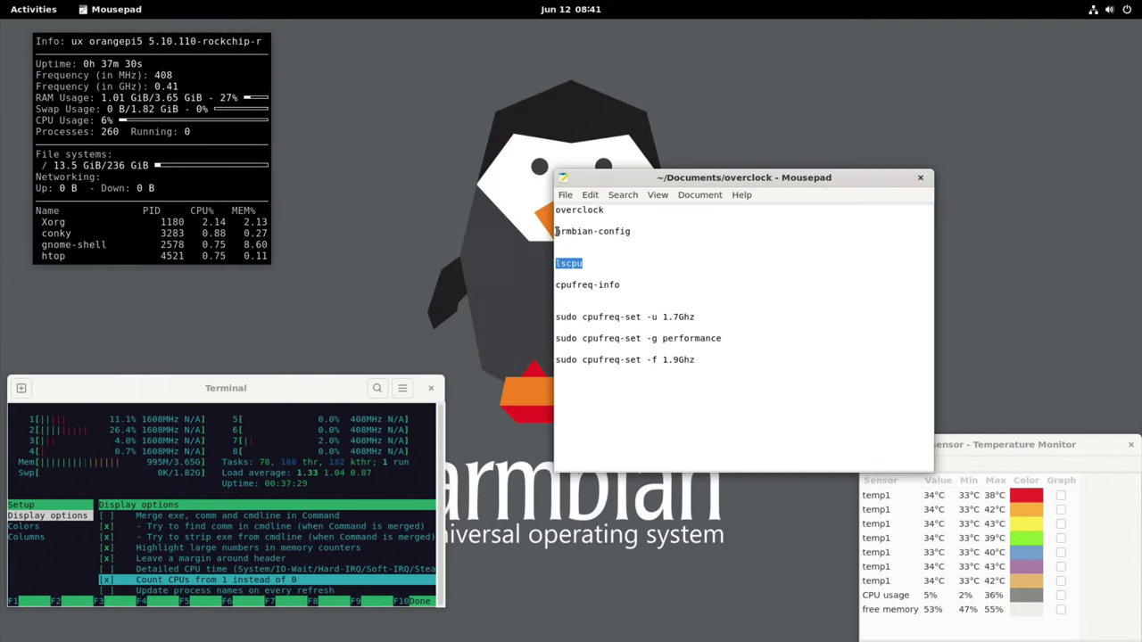
pyautogui.moveTo(556, 231); pyautogui.dragTo(667, 237)
# Paste armbian-config at the prompt and rerun it with sudo.
pyautogui.moveTo(668, 236); pyautogui.dragTo(671, 243)
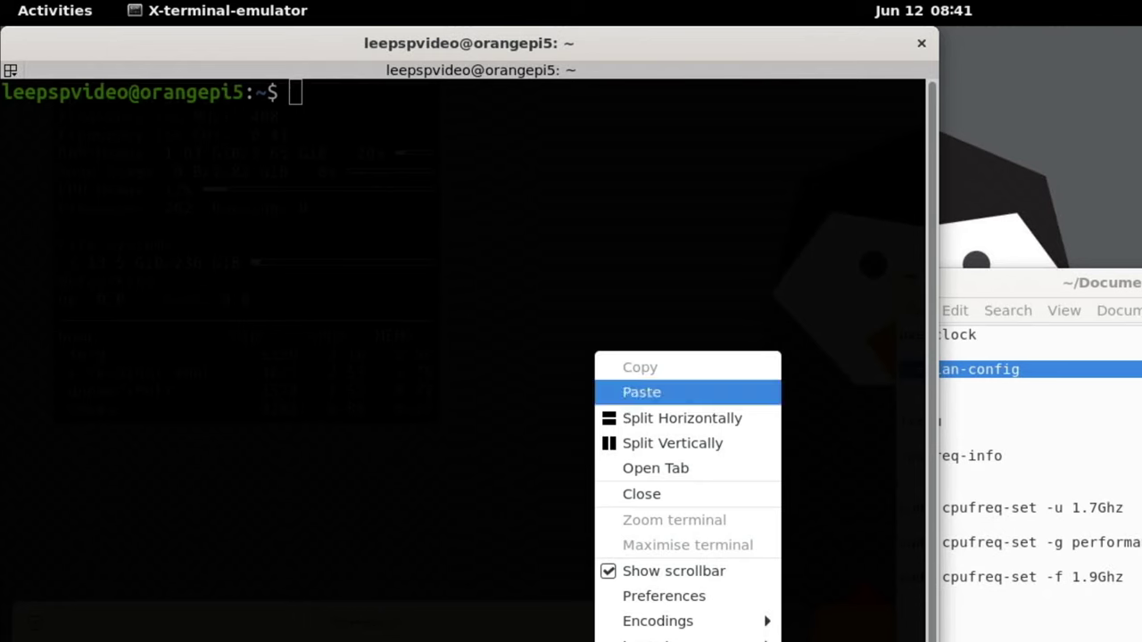
pyautogui.click(629, 392)
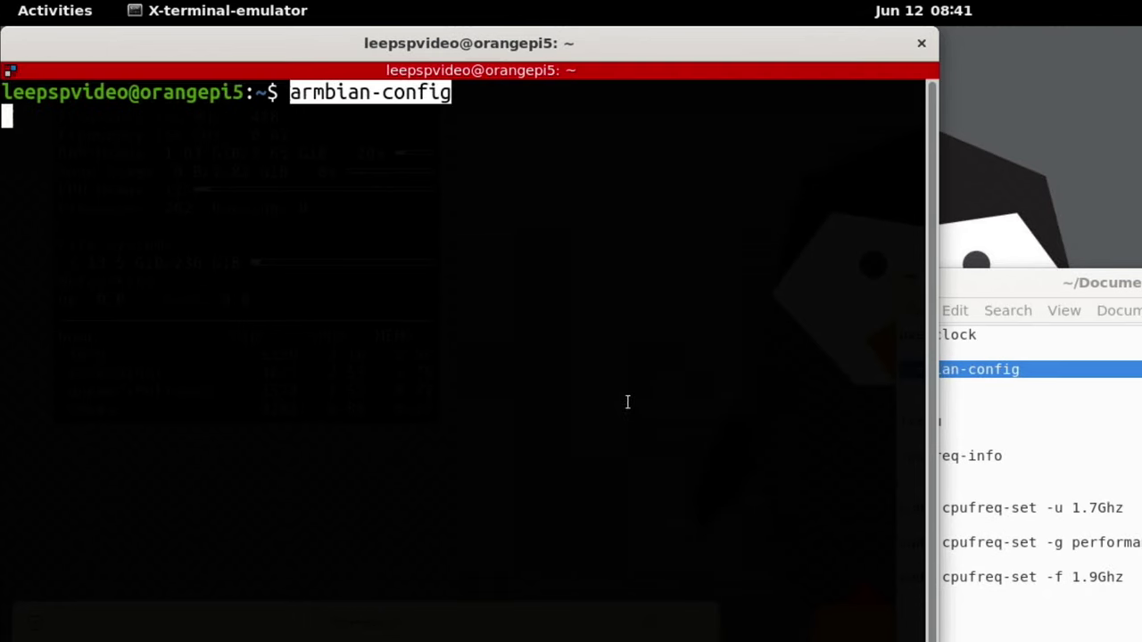
pyautogui.press('Return')
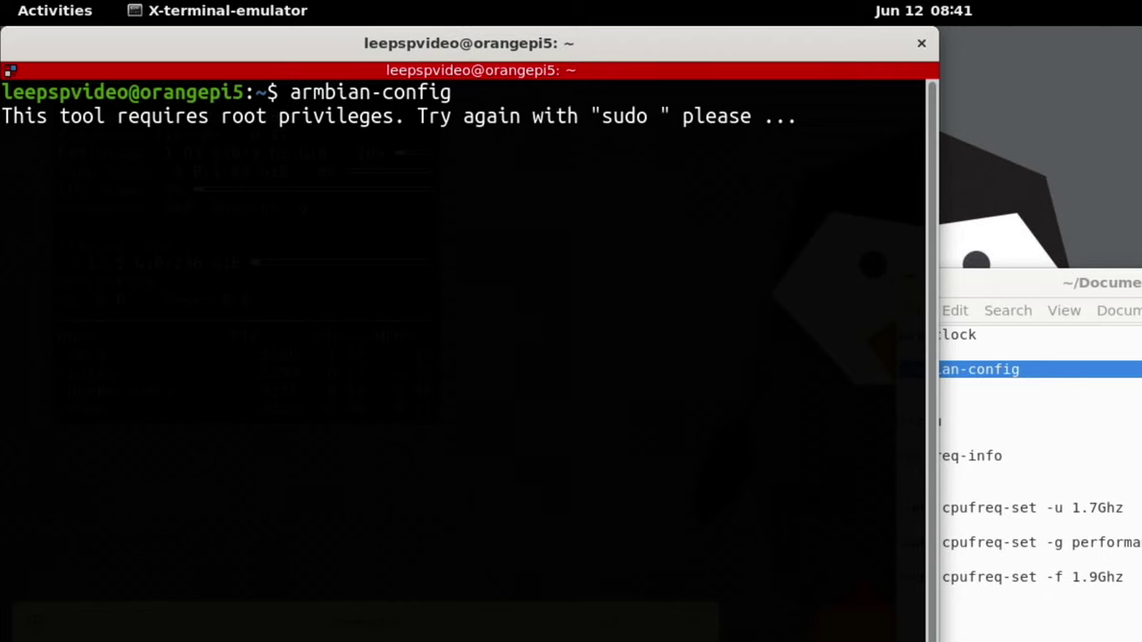
pyautogui.press('Up')
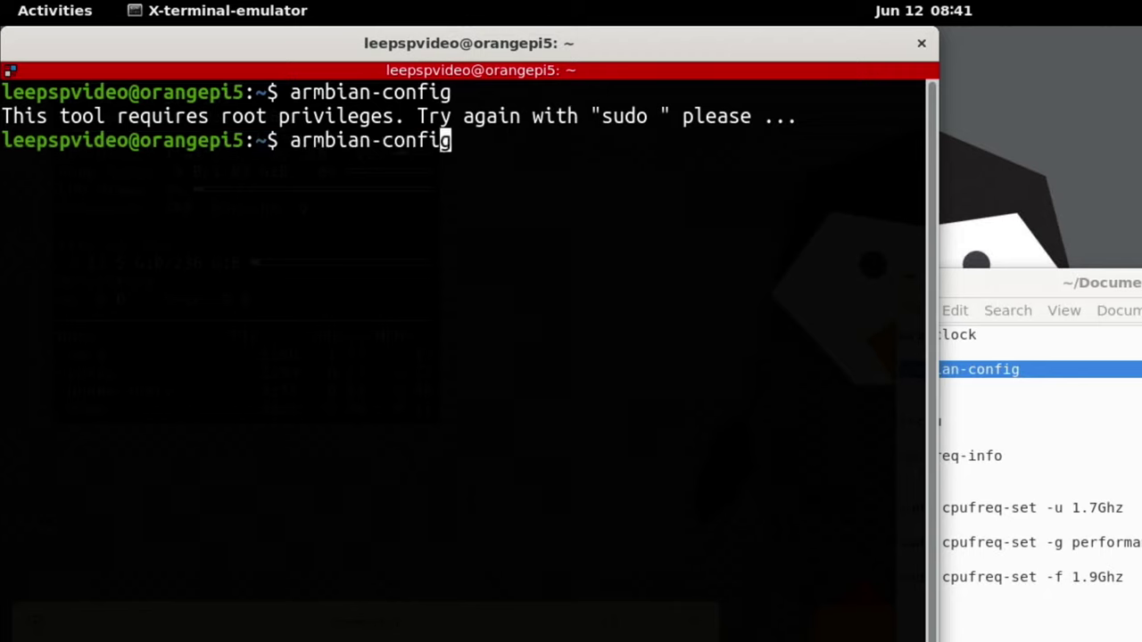
pyautogui.press('Left')
pyautogui.press('Left')
pyautogui.press('Left')
pyautogui.press('Left')
pyautogui.press('Left')
pyautogui.press('Left')
pyautogui.press('Left')
pyautogui.press('Left')
pyautogui.press('Left')
pyautogui.press('Left')
pyautogui.press('Left')
pyautogui.press('Left')
pyautogui.press('Left')
pyautogui.press('Left')
pyautogui.write('sudo')
pyautogui.press('Return')
pyautogui.press('Return')
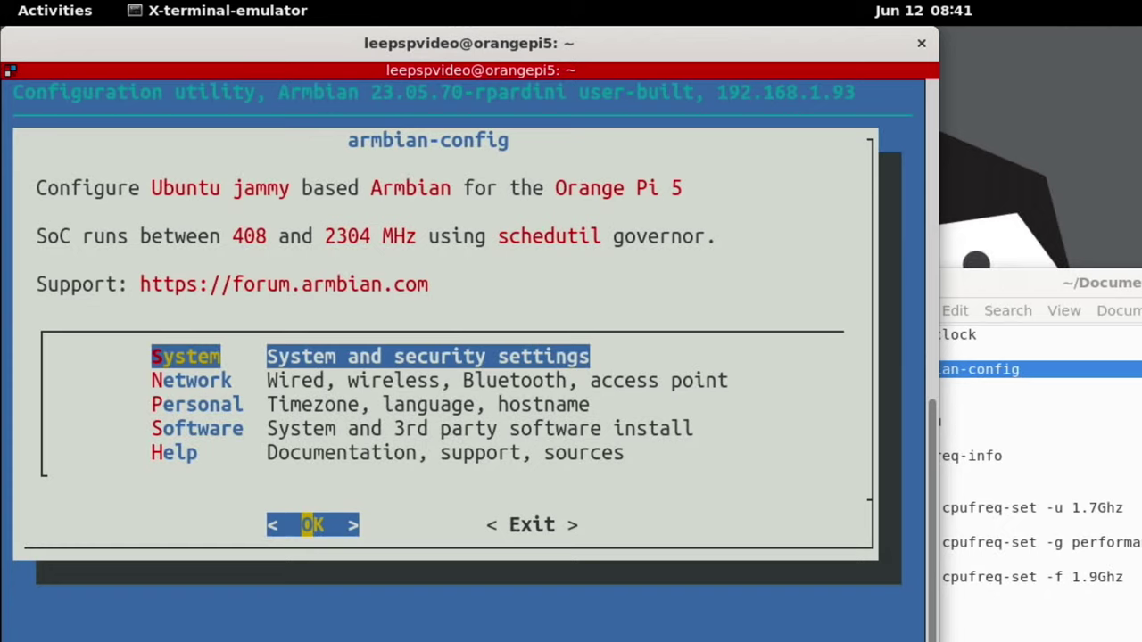
# Set CPU speed to 2208000 min, 2304000 max with the performance governor and apply.
pyautogui.press('Return')
pyautogui.press('Down')
pyautogui.press('Down')
pyautogui.press('Down')
pyautogui.press('Down')
pyautogui.press('Return')
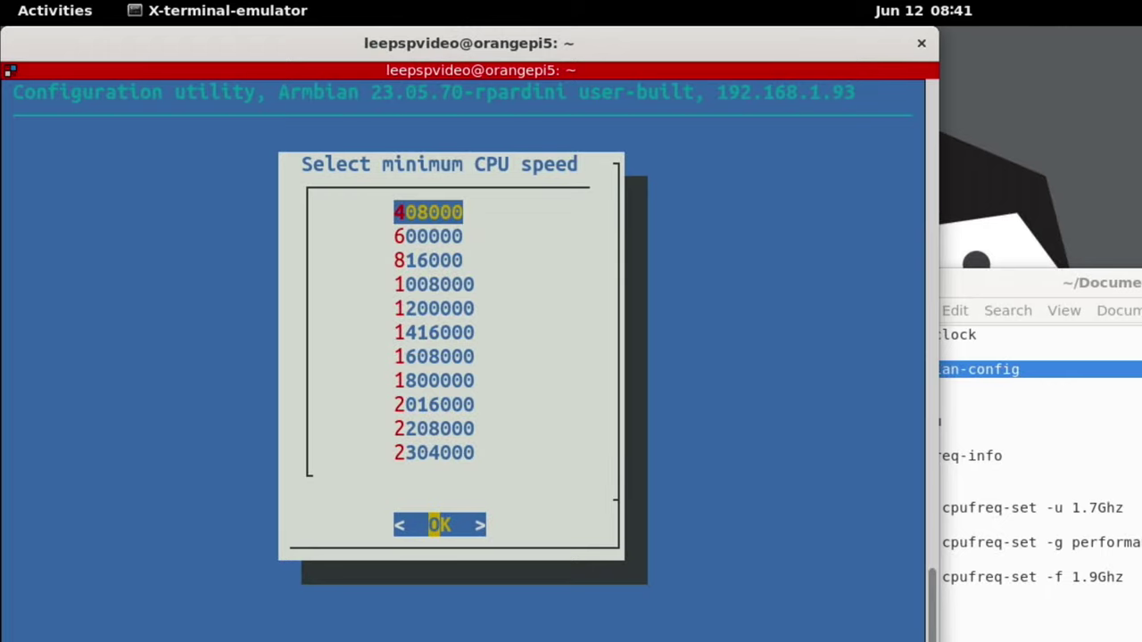
pyautogui.press('Down')
pyautogui.press('Down')
pyautogui.press('Down')
pyautogui.press('Down')
pyautogui.press('Down')
pyautogui.press('Down')
pyautogui.press('Down')
pyautogui.press('Down')
pyautogui.press('Down')
pyautogui.press('Down')
pyautogui.press('Up')
pyautogui.press('Return')
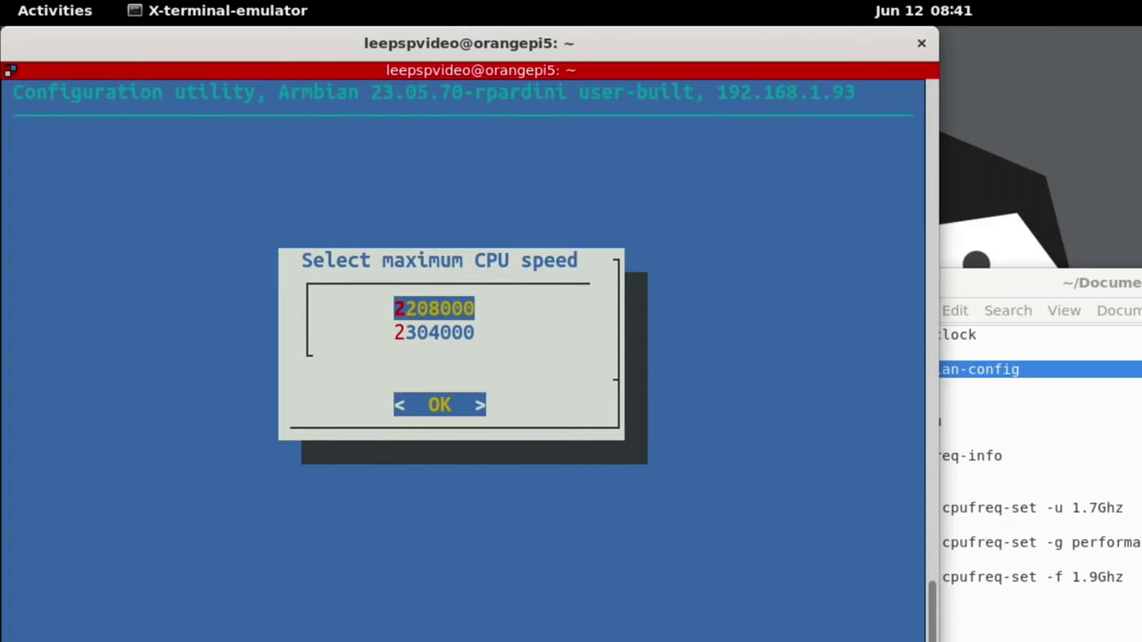
pyautogui.press('Down')
pyautogui.press('Return')
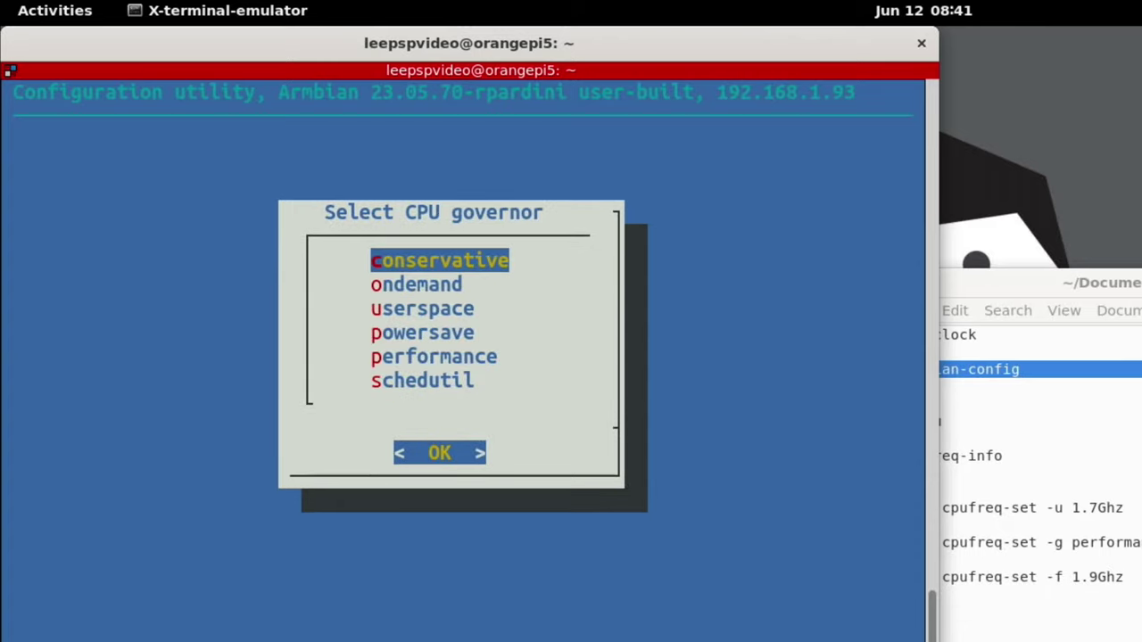
pyautogui.press('Down')
pyautogui.press('Down')
pyautogui.press('Down')
pyautogui.press('Down')
pyautogui.press('Return')
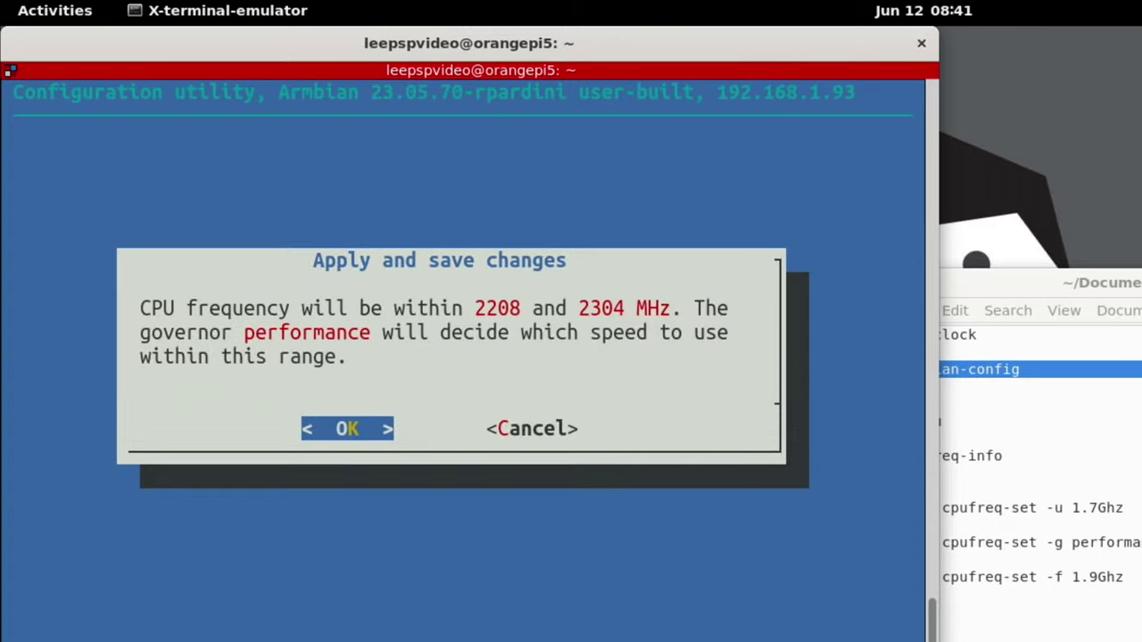
pyautogui.press('Return')
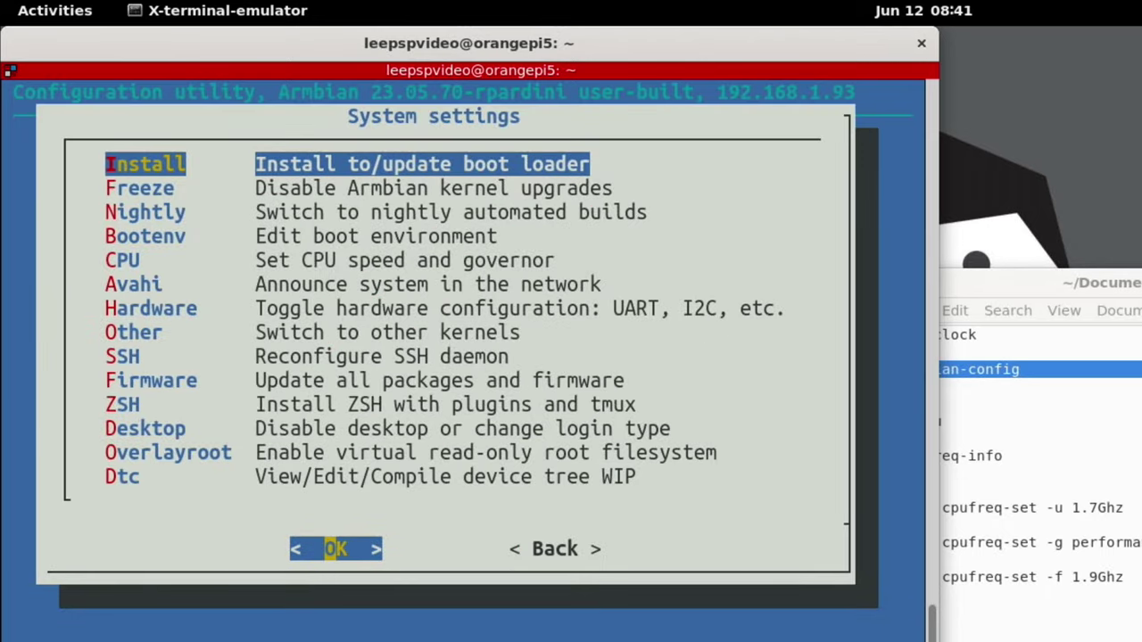
# Go back, exit armbian-config, and close the terminal window.
pyautogui.press('Tab')
pyautogui.press('Return')
pyautogui.press('Tab')
pyautogui.press('Return')
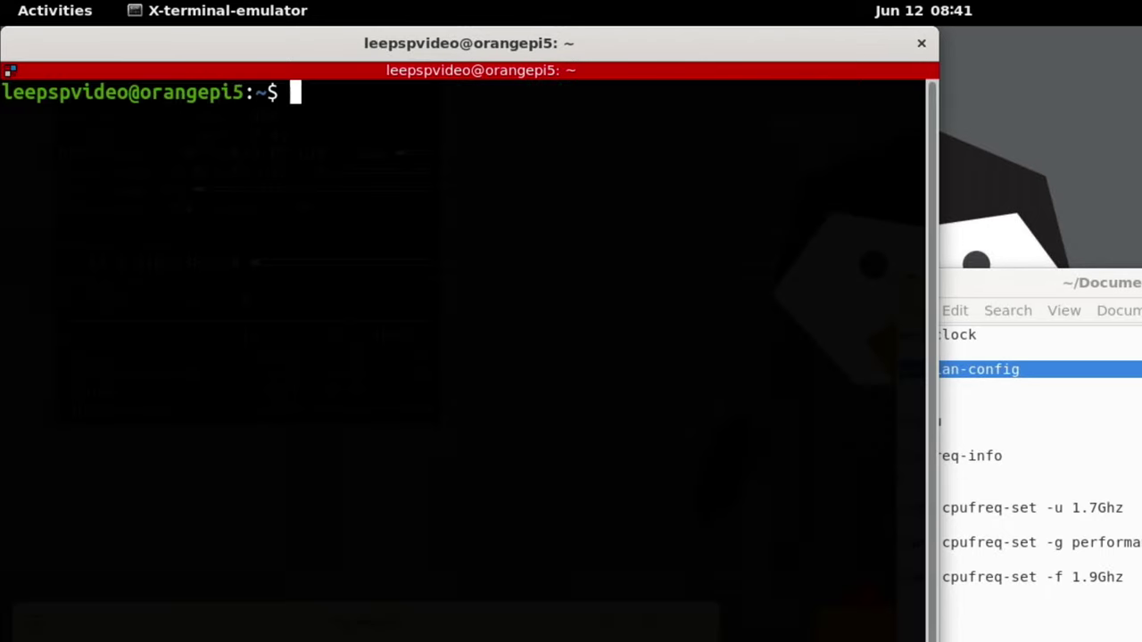
pyautogui.hotkey('ctrl', 'd')
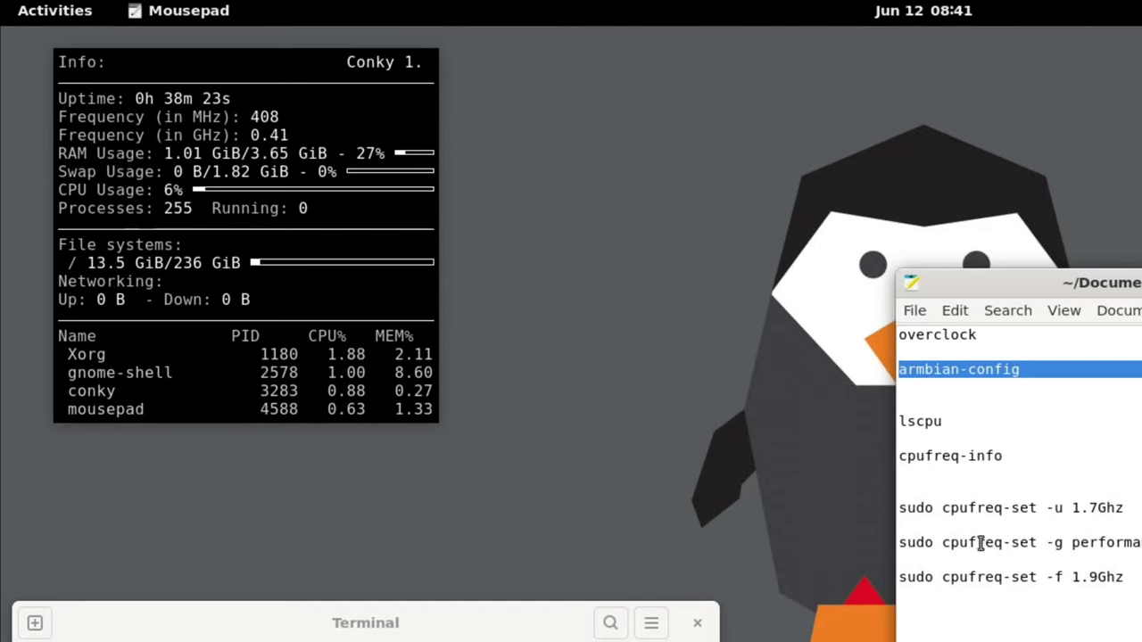
# Paste and run sudo cpufreq-set -g performance in a new terminal, entering the sudo password.
pyautogui.moveTo(898, 542); pyautogui.dragTo(1141, 542)
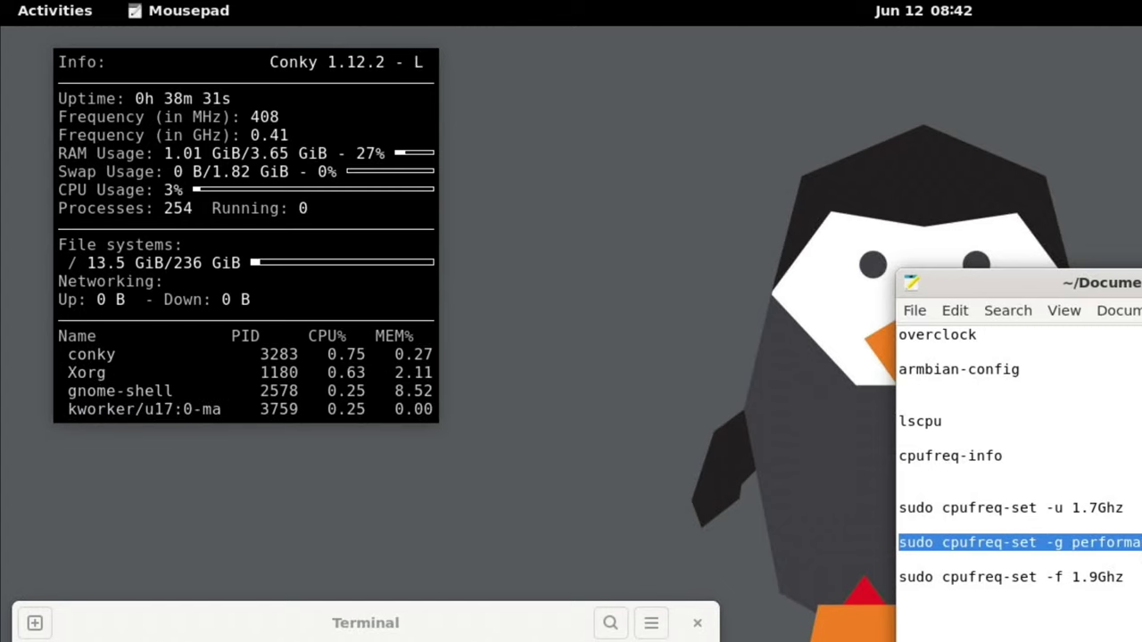
pyautogui.hotkey('ctrl', 'alt', 't')
pyautogui.rightClick(451, 169)
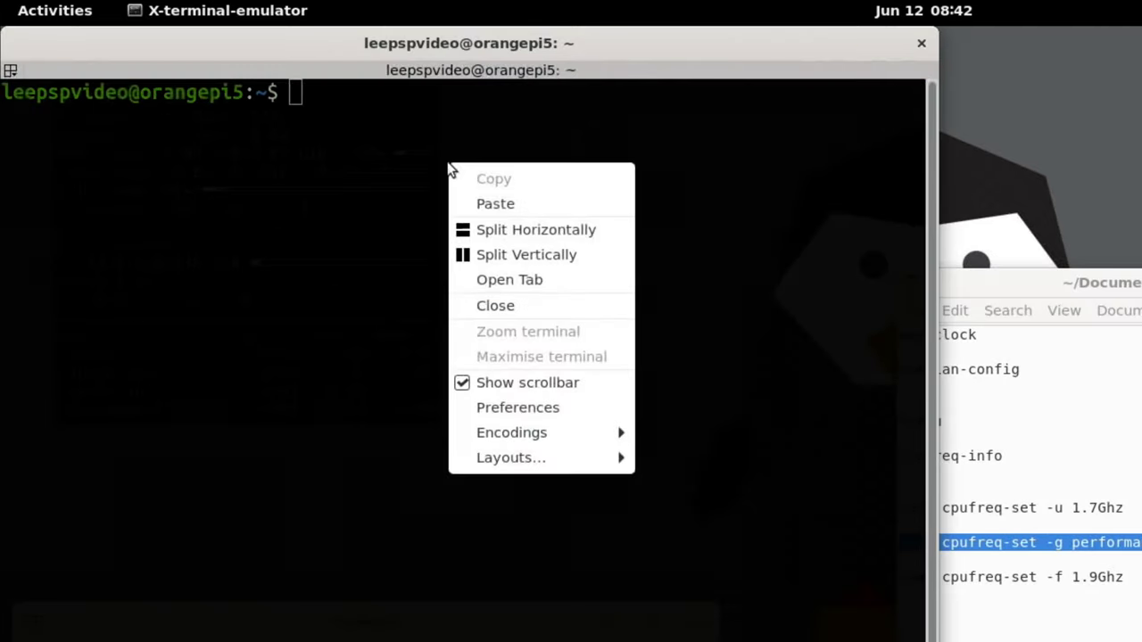
pyautogui.click(495, 205)
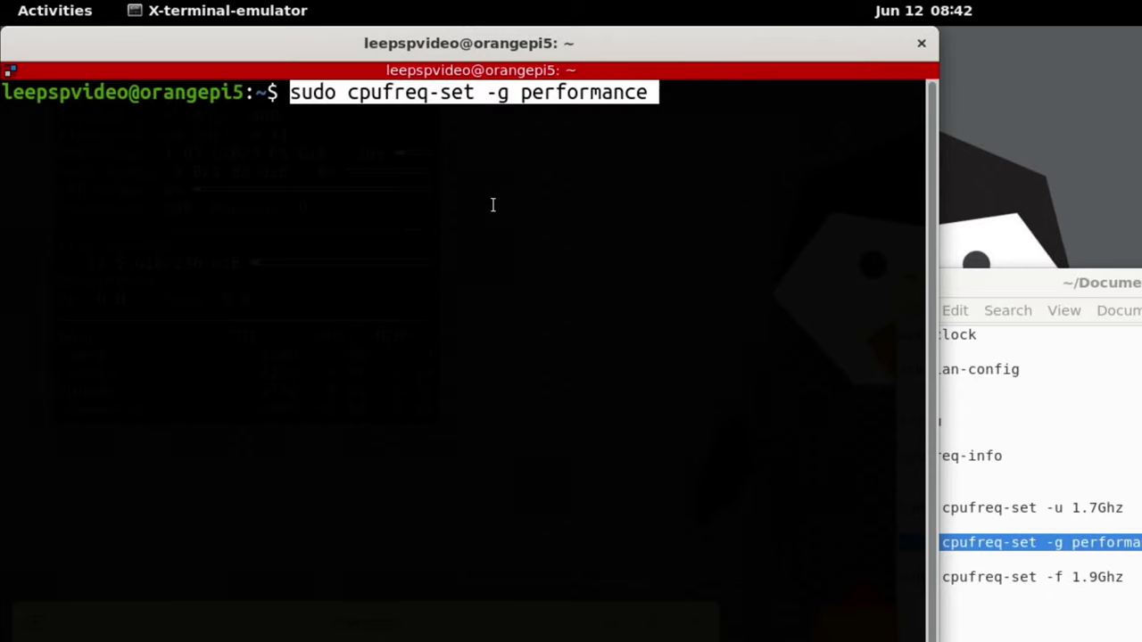
pyautogui.press('Return')
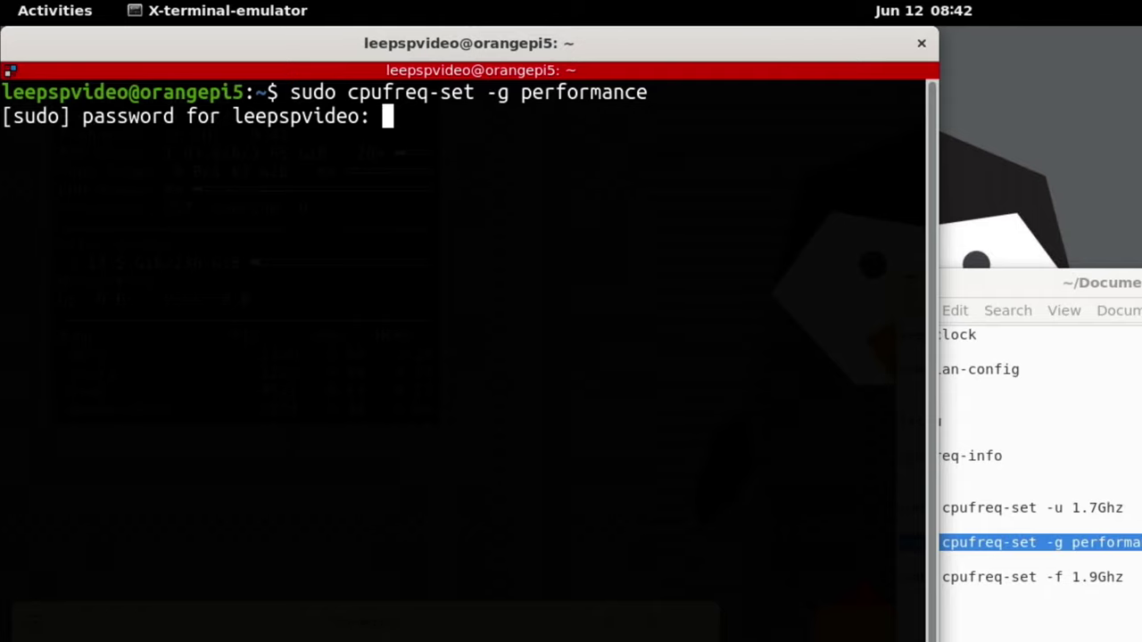
pyautogui.press('Return')
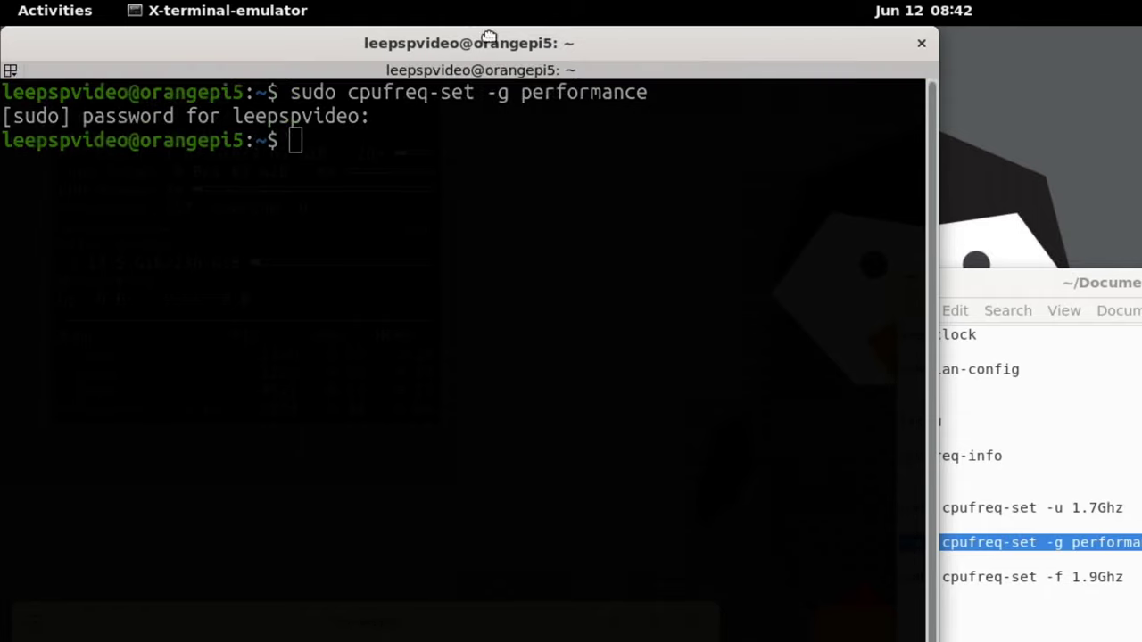
pyautogui.moveTo(492, 43); pyautogui.dragTo(728, 353)
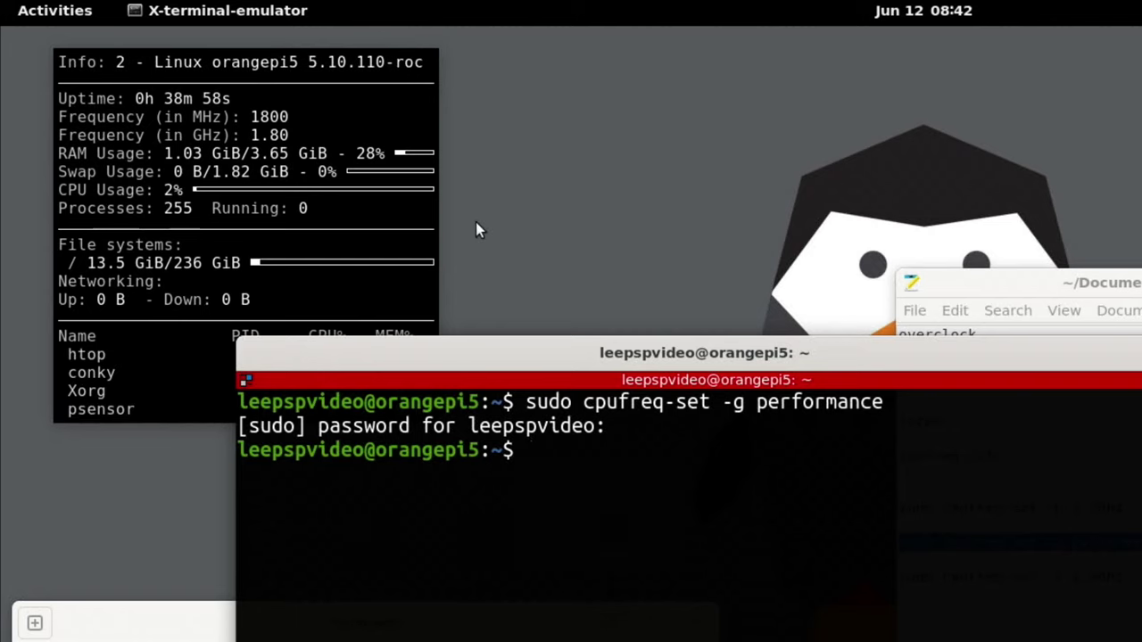
# Rerun cpufreq-info from history and select the -f 1.9Ghz line in the notes.
pyautogui.press('Up')
pyautogui.press('Up')
pyautogui.press('Up')
pyautogui.press('Return')
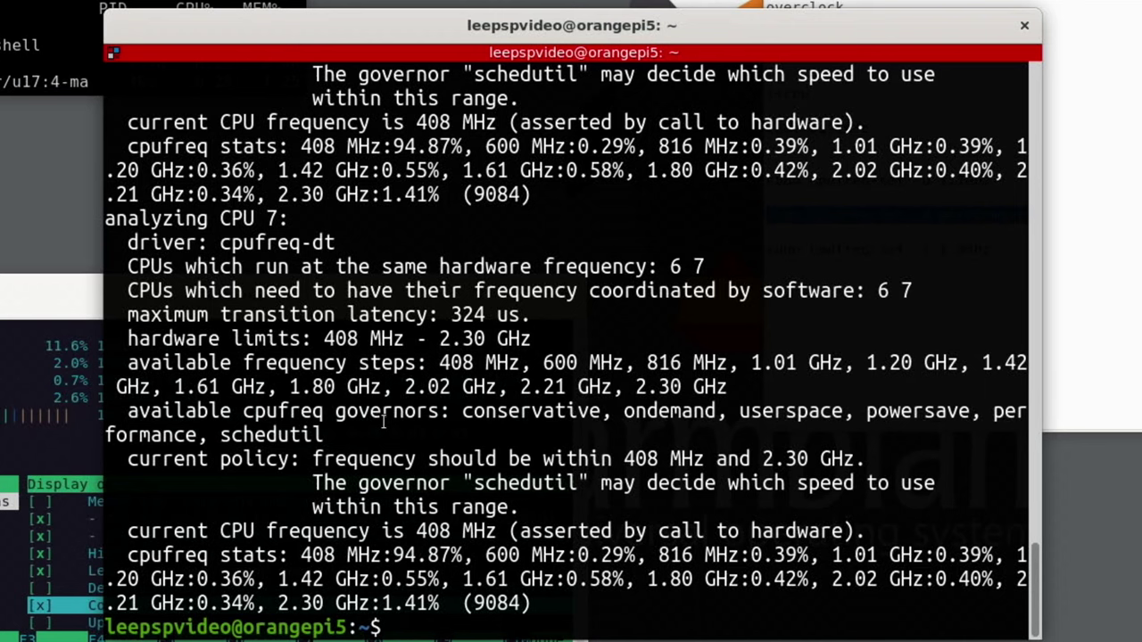
pyautogui.click(1046, 37)
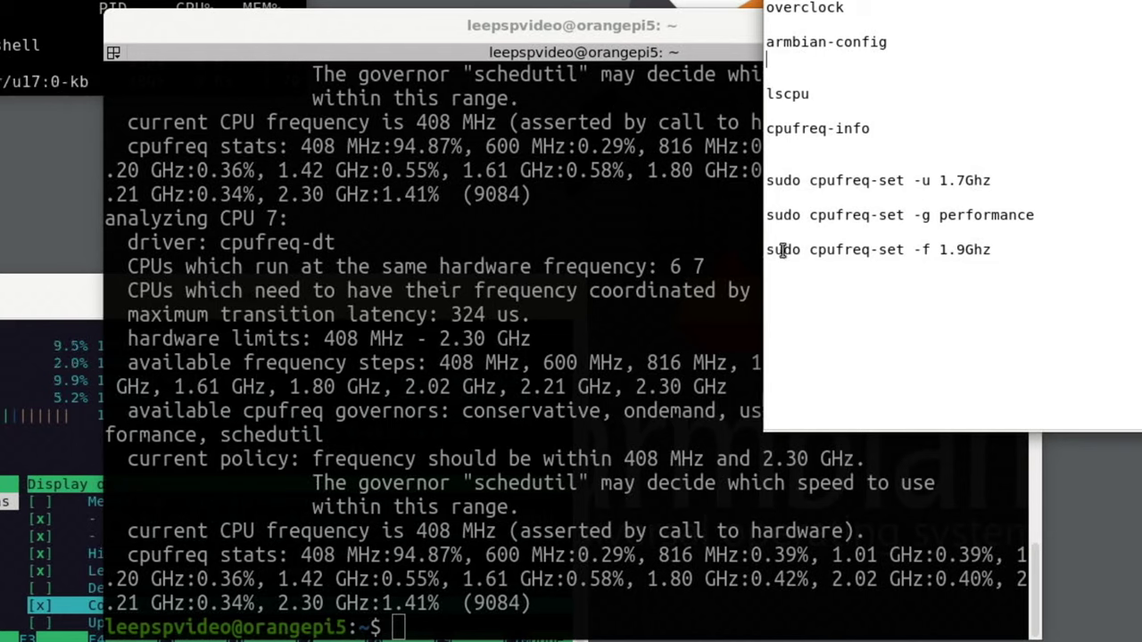
pyautogui.moveTo(767, 251); pyautogui.dragTo(992, 253)
# Copy sudo cpufreq-set -f 1.9Ghz into the terminal and run it.
pyautogui.rightClick(972, 255)
pyautogui.click(1013, 342)
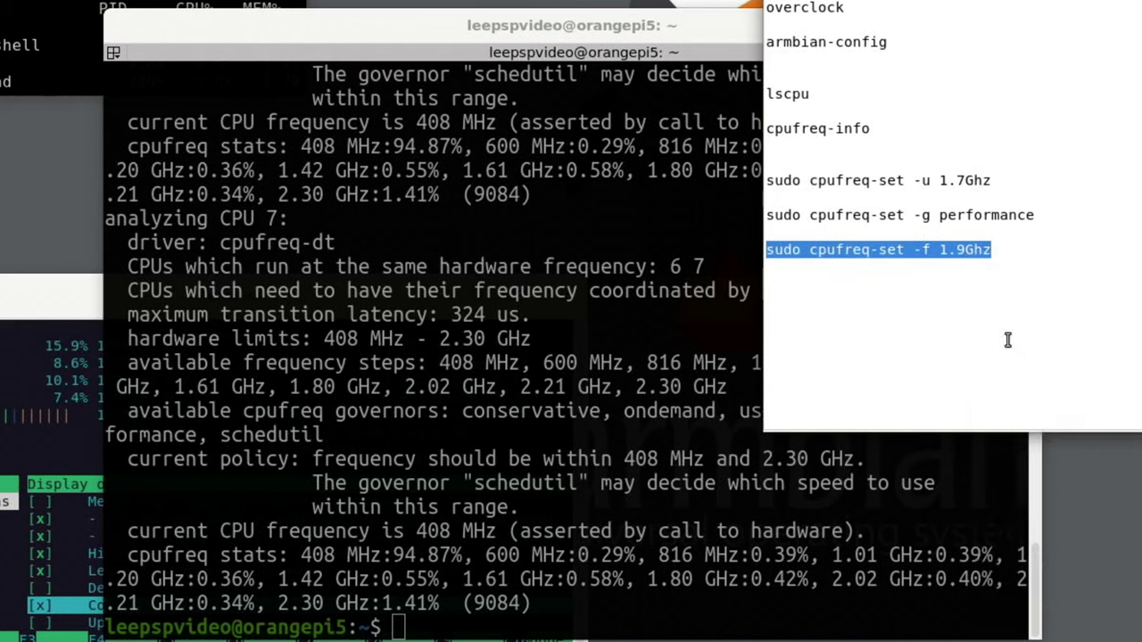
pyautogui.click(430, 614)
pyautogui.rightClick(429, 614)
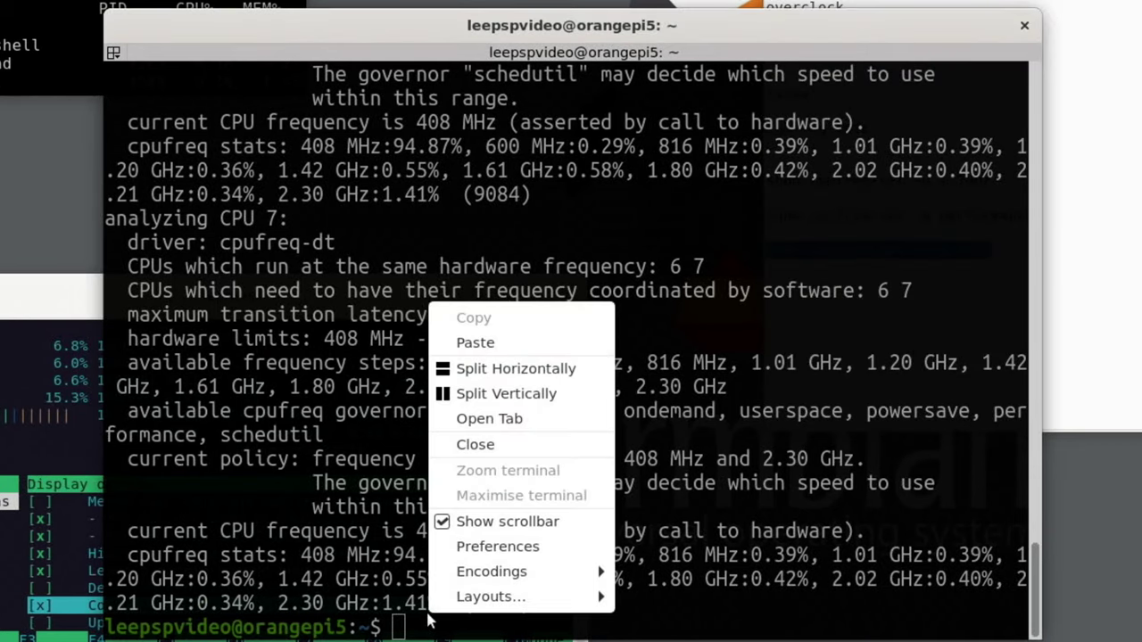
pyautogui.click(516, 339)
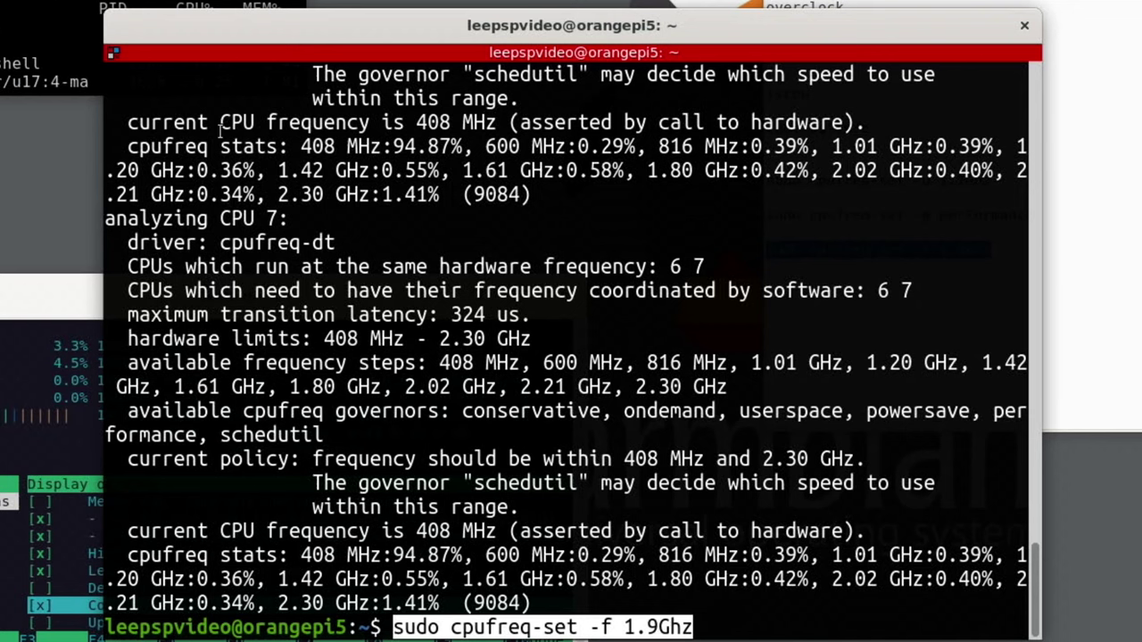
pyautogui.press('Return')
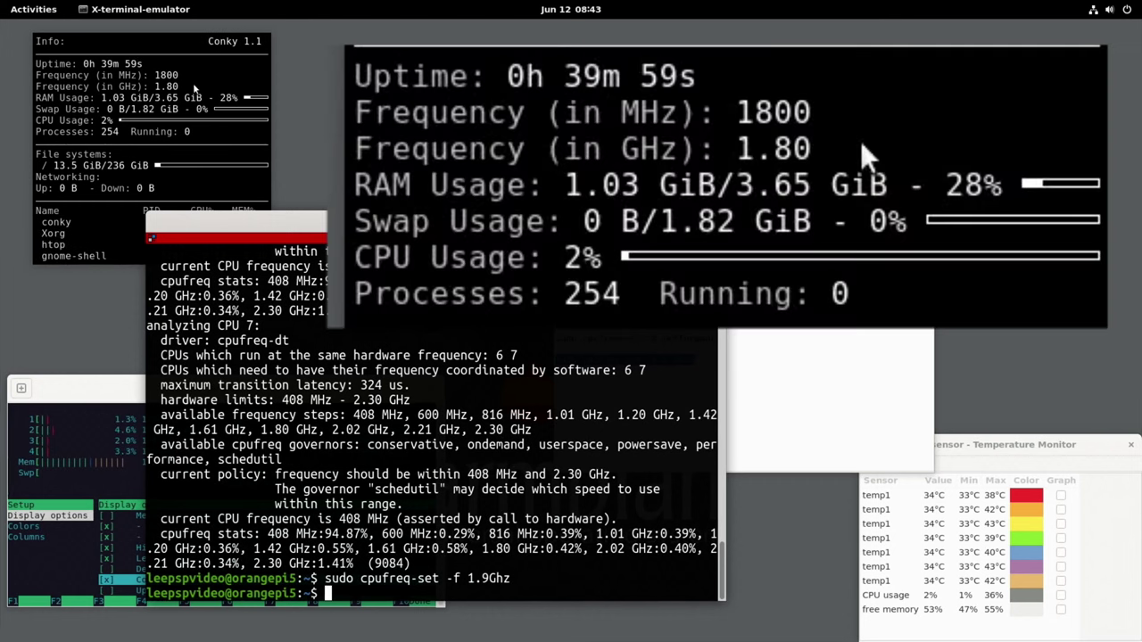
# Copy and run sudo cpufreq-set -u 1.7Ghz from the notes, then bring htop forward.
pyautogui.click(818, 240)
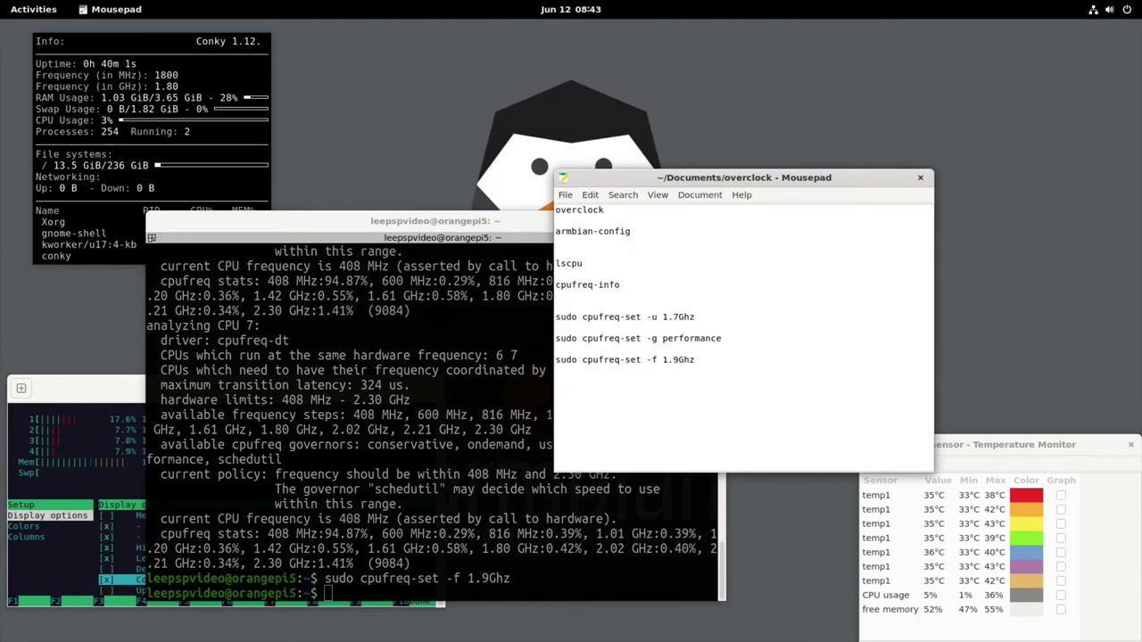
pyautogui.moveTo(556, 317); pyautogui.dragTo(698, 318)
pyautogui.rightClick(683, 318)
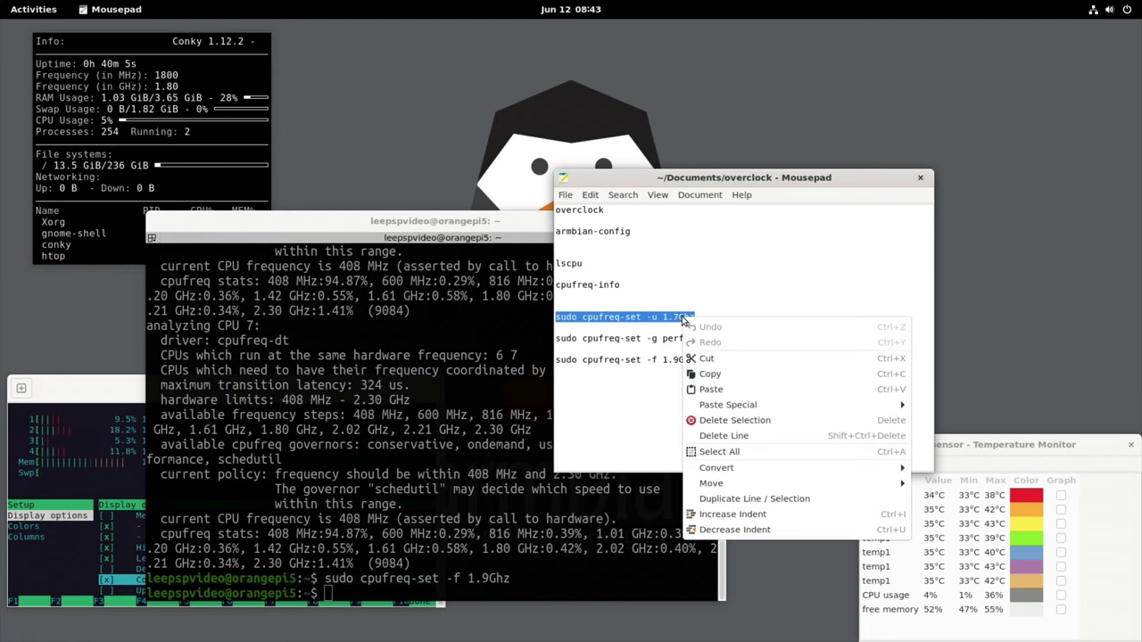
pyautogui.click(703, 375)
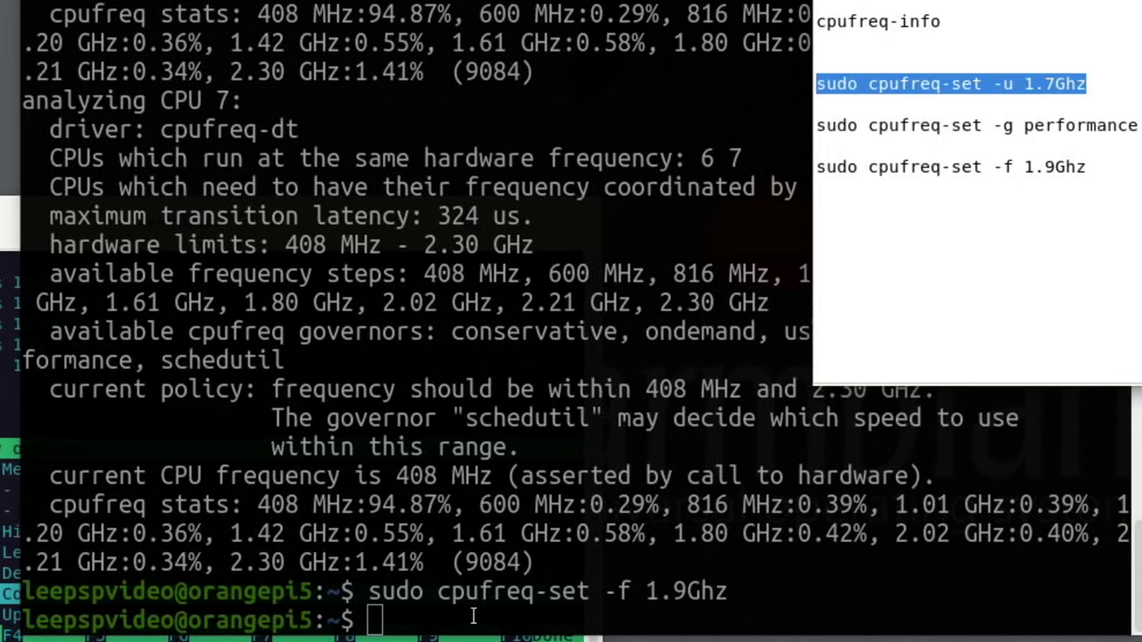
pyautogui.click(378, 590)
pyautogui.rightClick(362, 589)
pyautogui.click(493, 283)
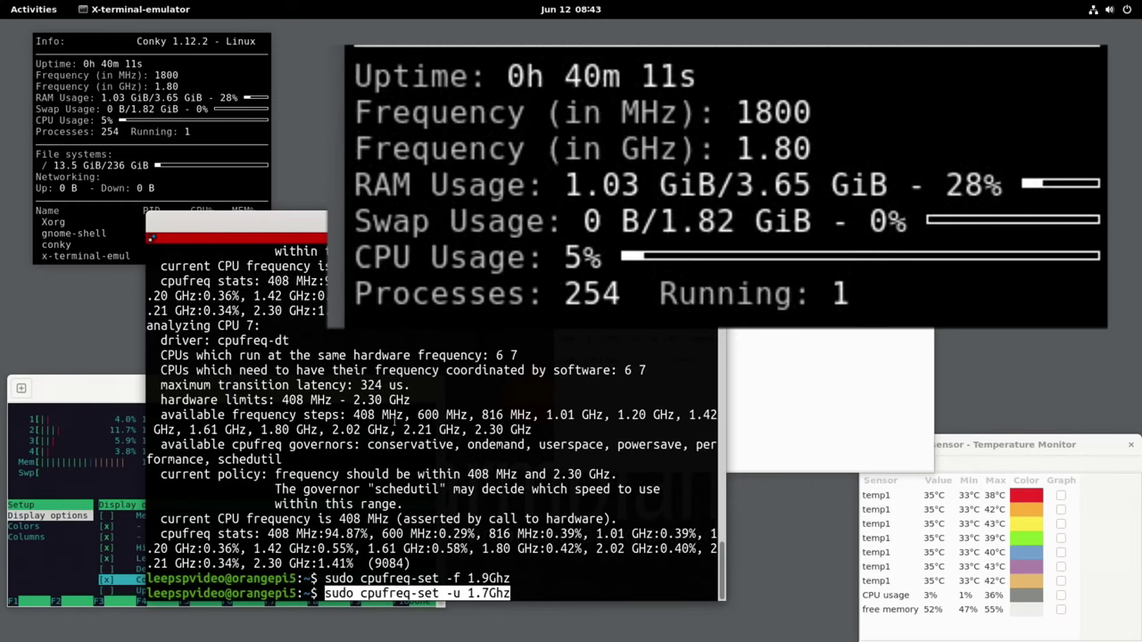
pyautogui.press('Return')
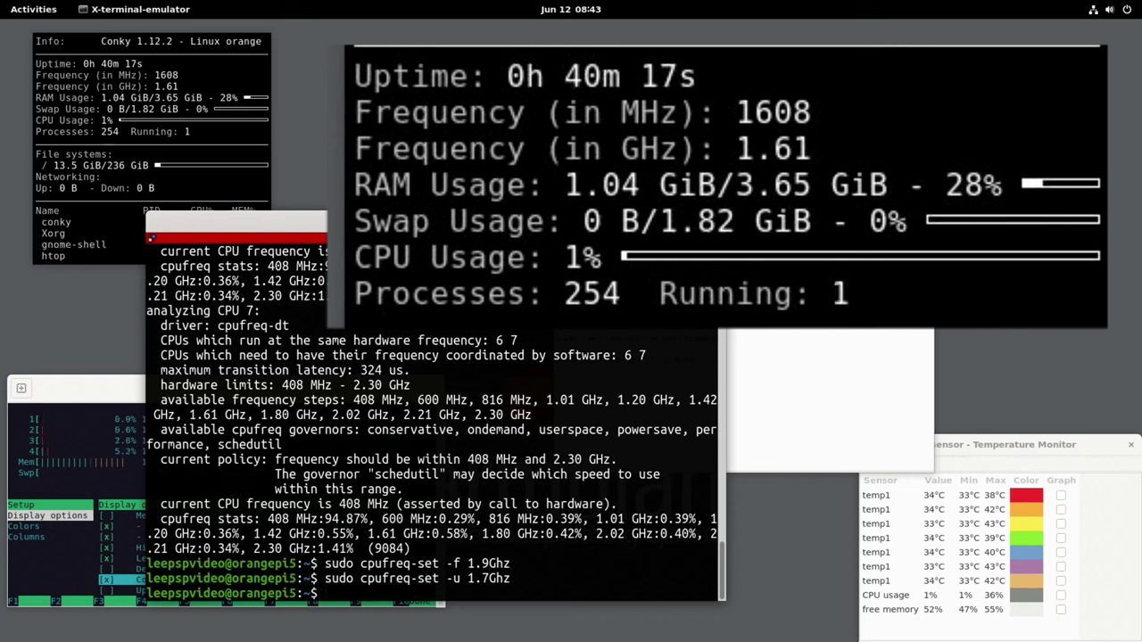
pyautogui.click(77, 390)
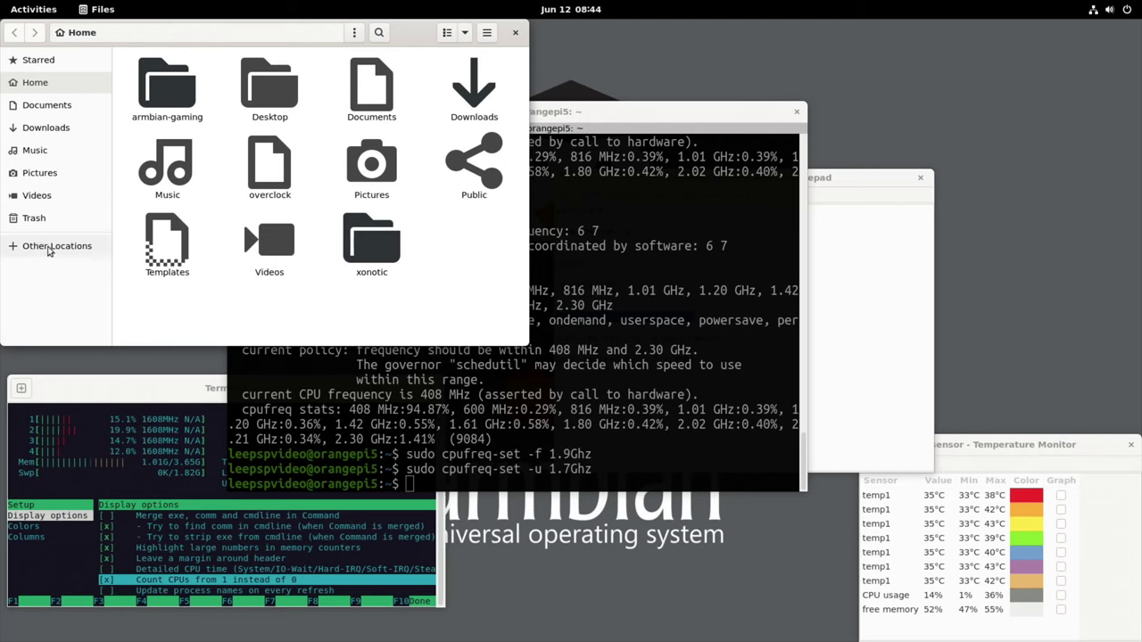
# Browse from the Computer root into /sys/devices/system/cpu.
pyautogui.click(54, 248)
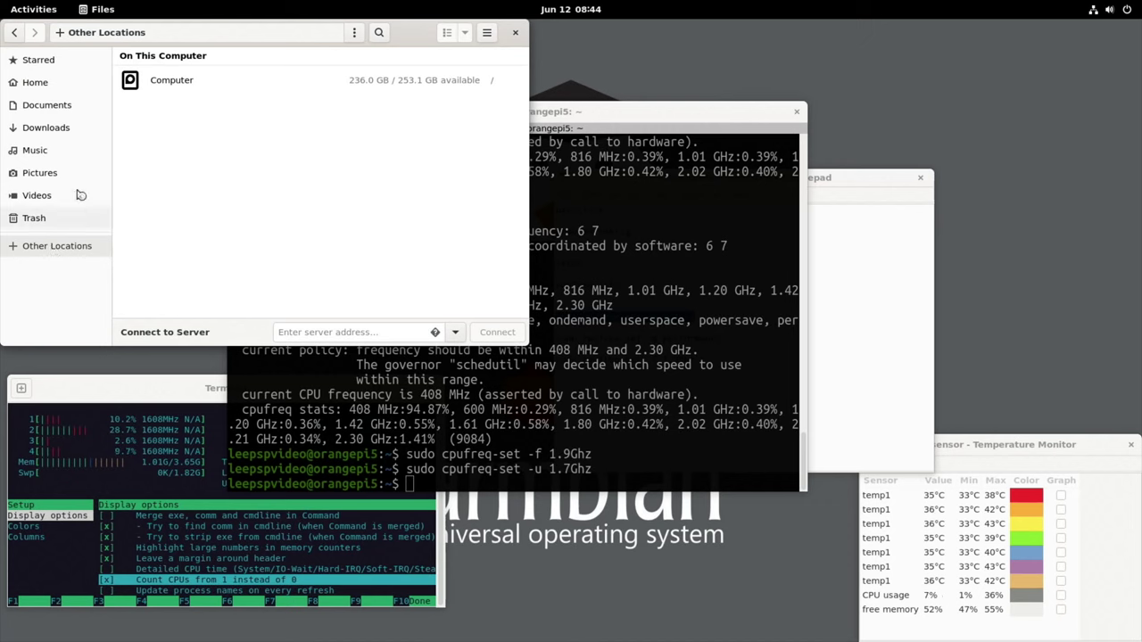
pyautogui.click(144, 89)
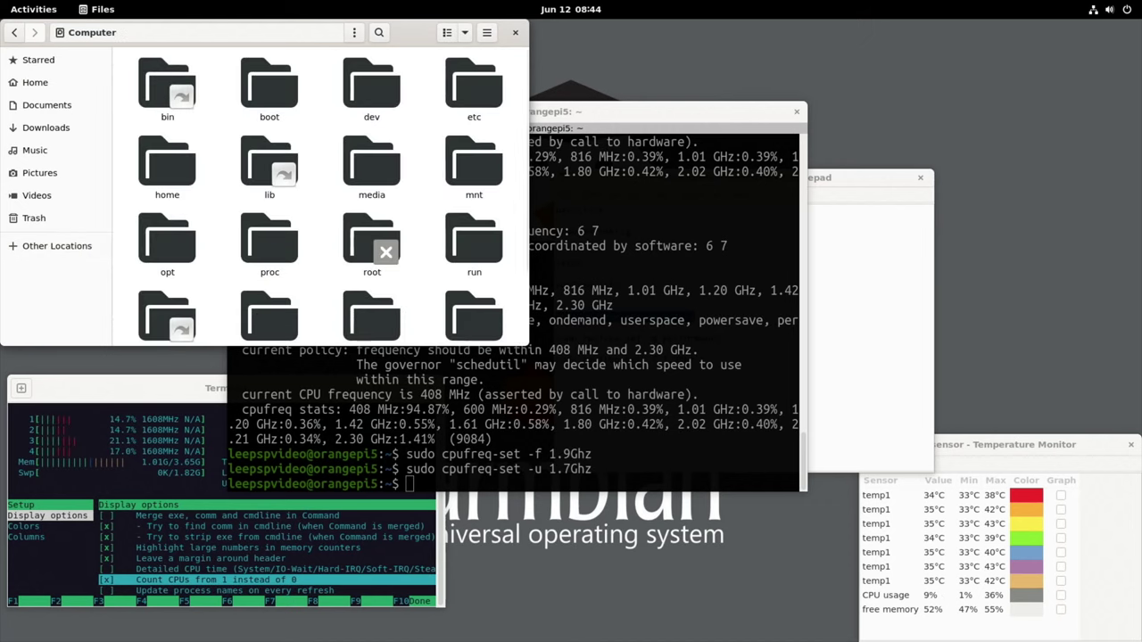
pyautogui.scroll(-2, 230, 205)
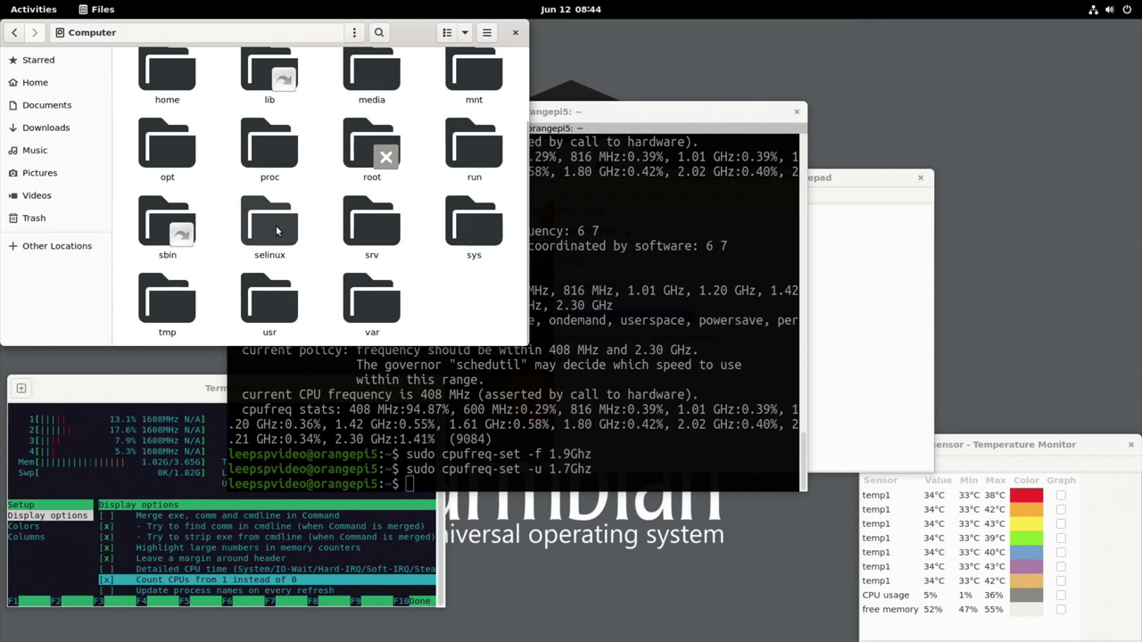
pyautogui.doubleClick(470, 217)
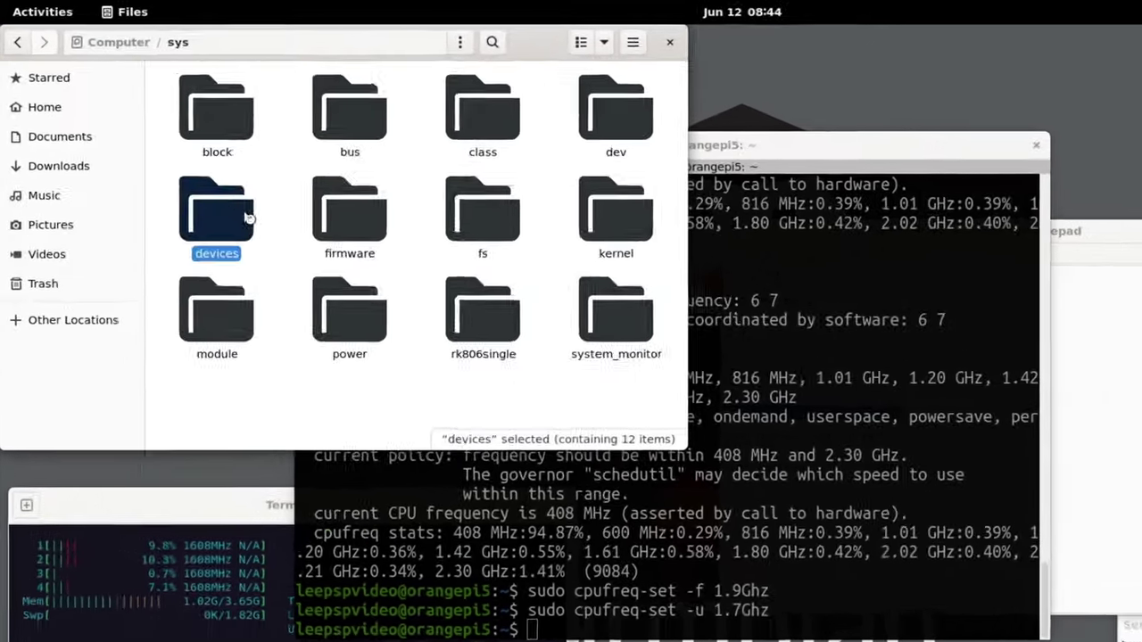
pyautogui.doubleClick(188, 169)
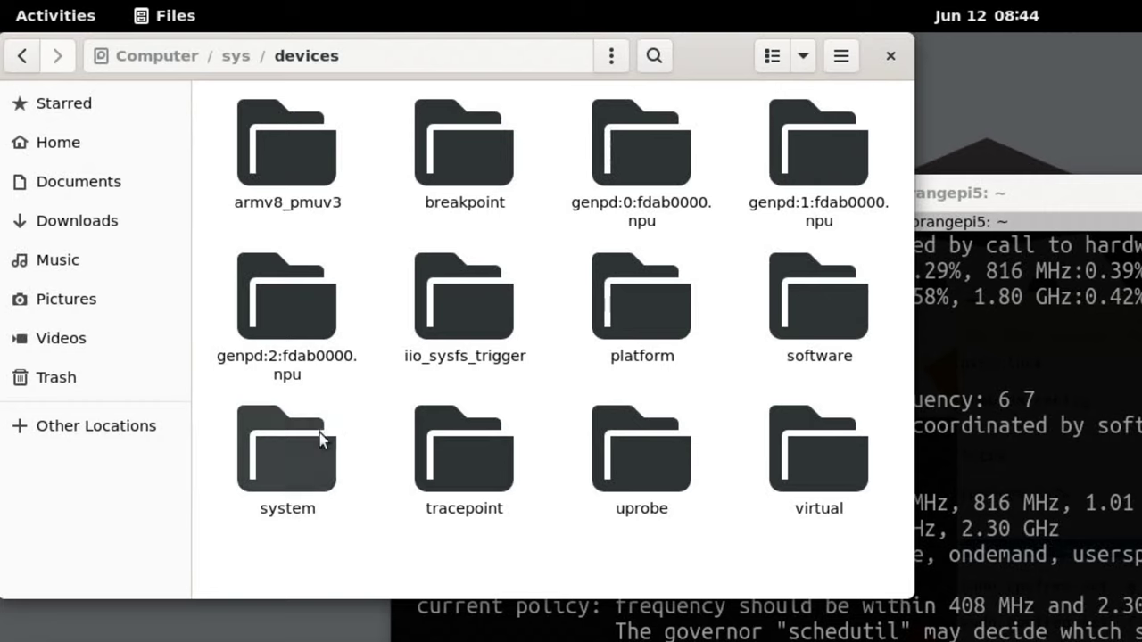
pyautogui.doubleClick(284, 423)
pyautogui.doubleClick(773, 170)
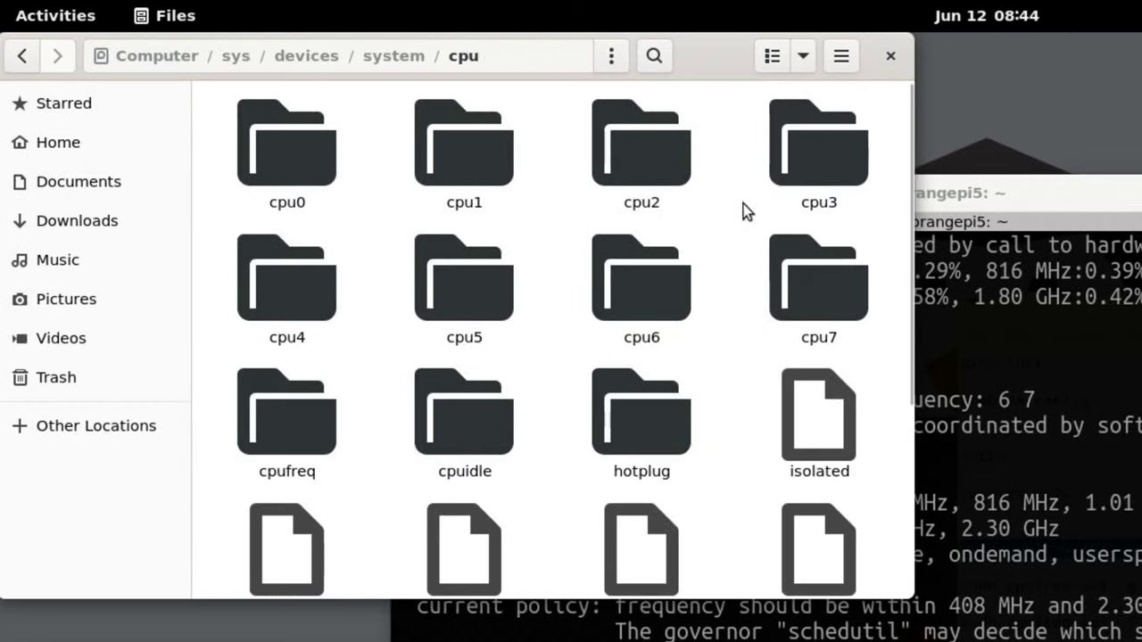
# Go into cpufreq/policy0 and open cpuinfo_max_freq.
pyautogui.doubleClick(297, 150)
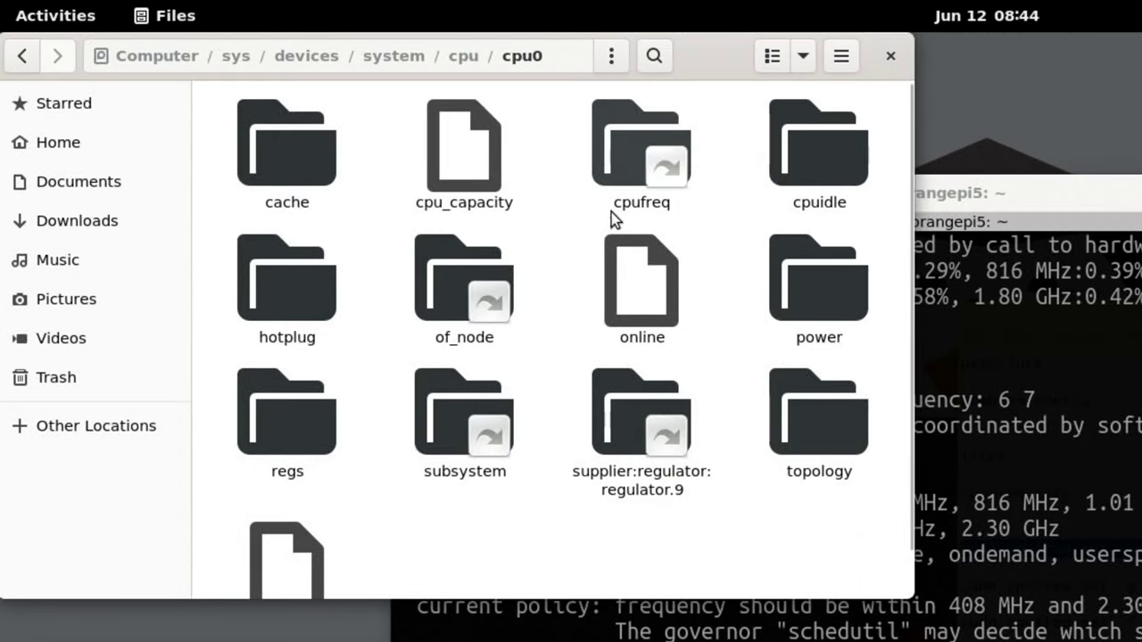
pyautogui.scroll(-1, 511, 317)
pyautogui.scroll(1, 512, 312)
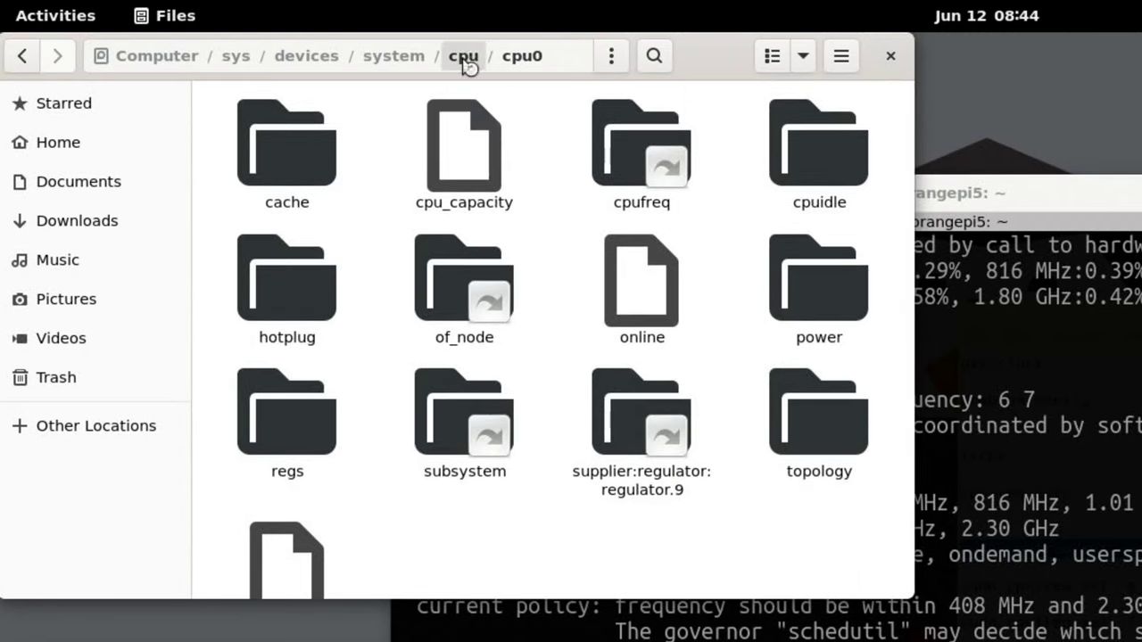
pyautogui.click(465, 57)
pyautogui.doubleClick(334, 405)
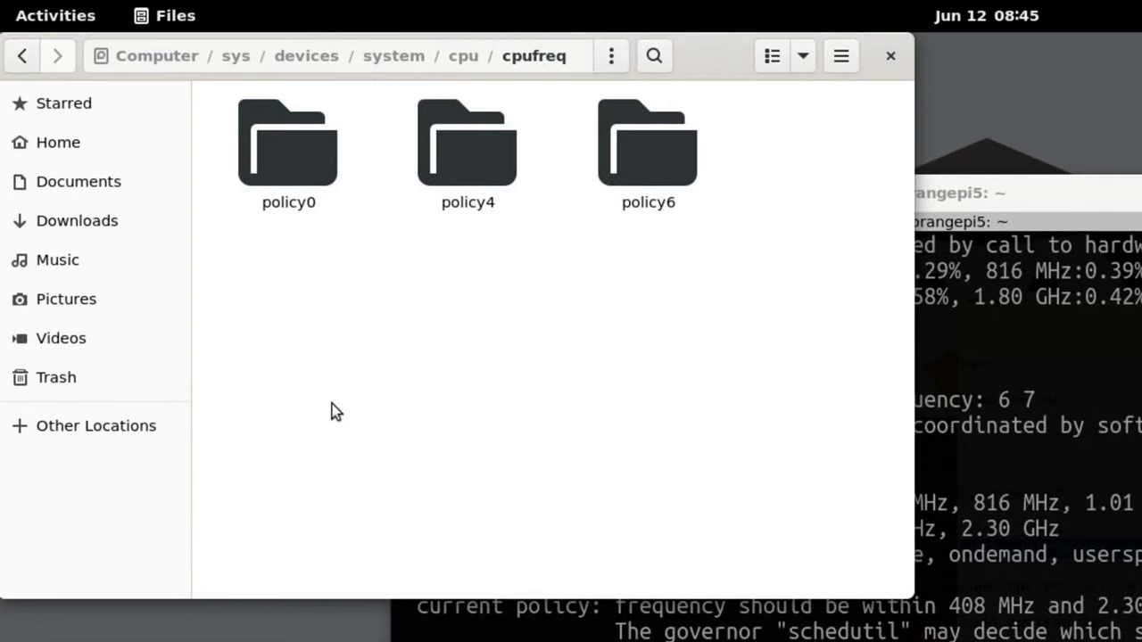
pyautogui.doubleClick(294, 175)
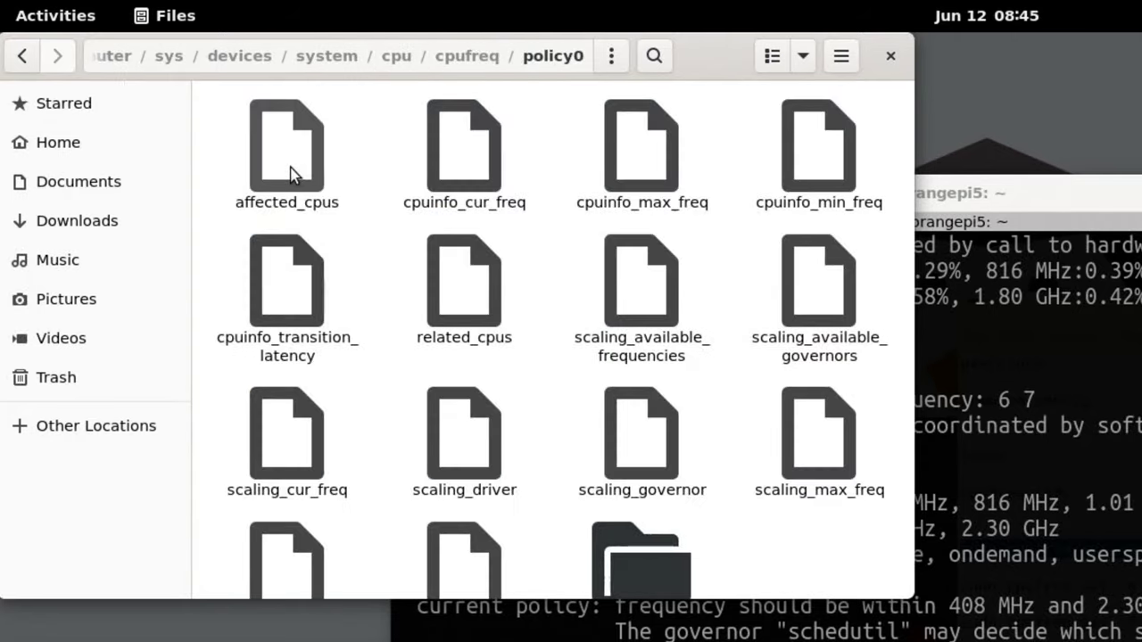
pyautogui.doubleClick(638, 168)
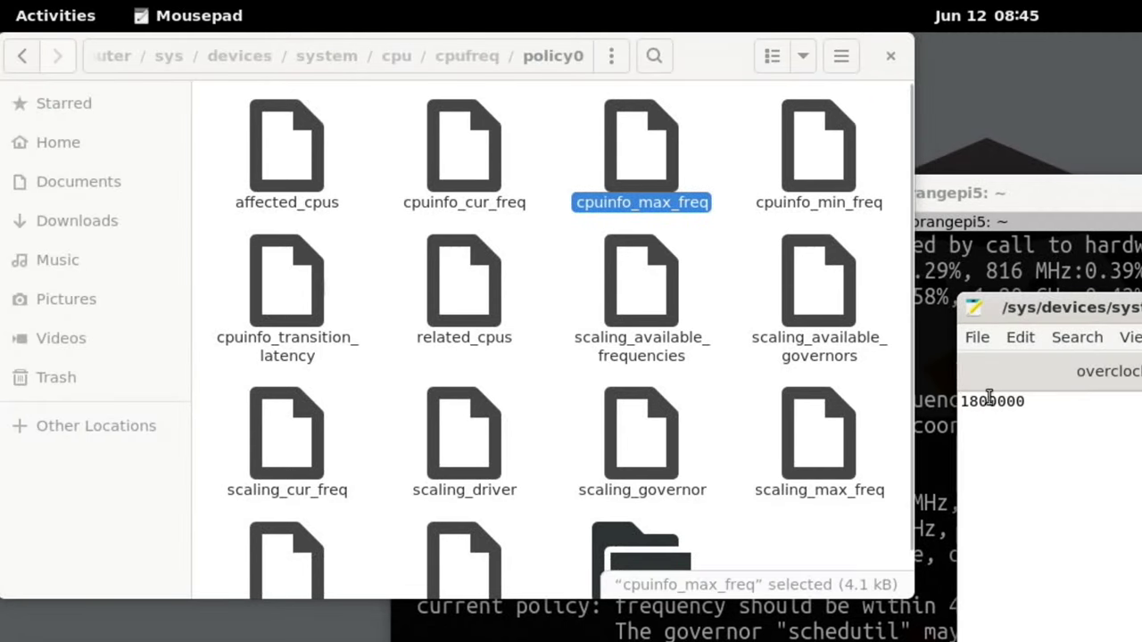
# Read the 1800000 maximum frequency in Mousepad, then close Mousepad and the Files window.
pyautogui.click(978, 403)
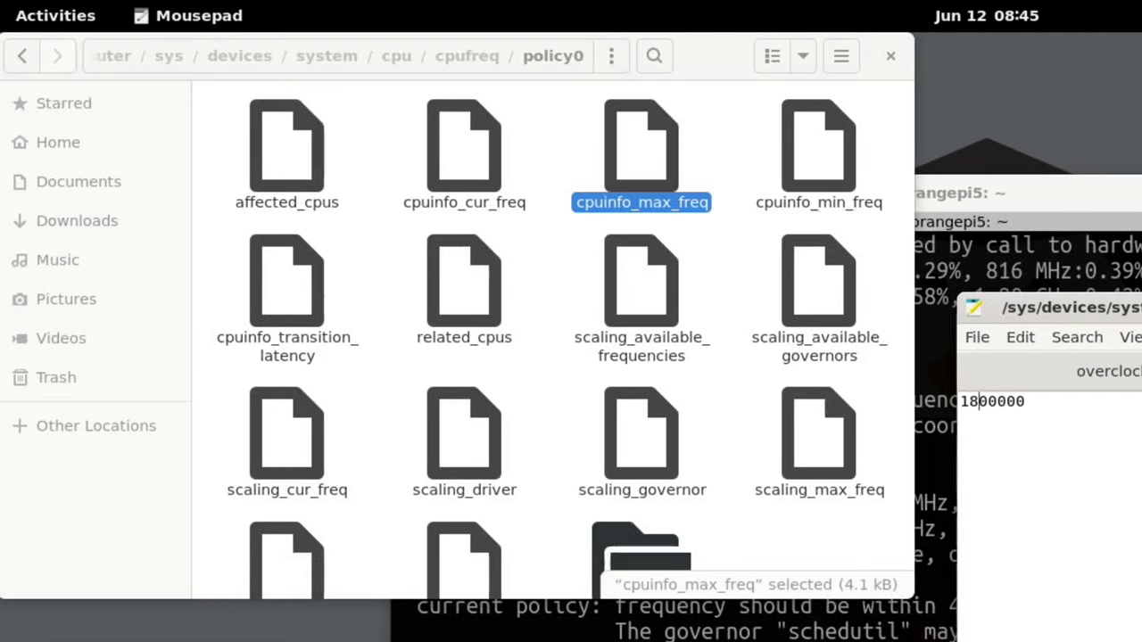
pyautogui.hotkey('ctrl', 'q')
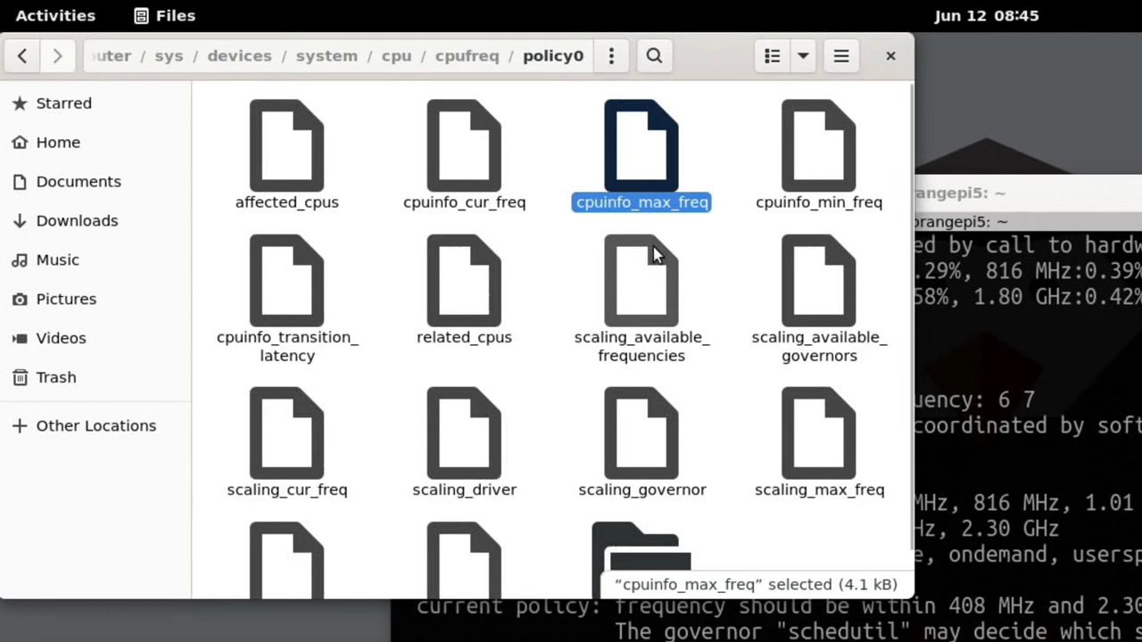
pyautogui.click(893, 57)
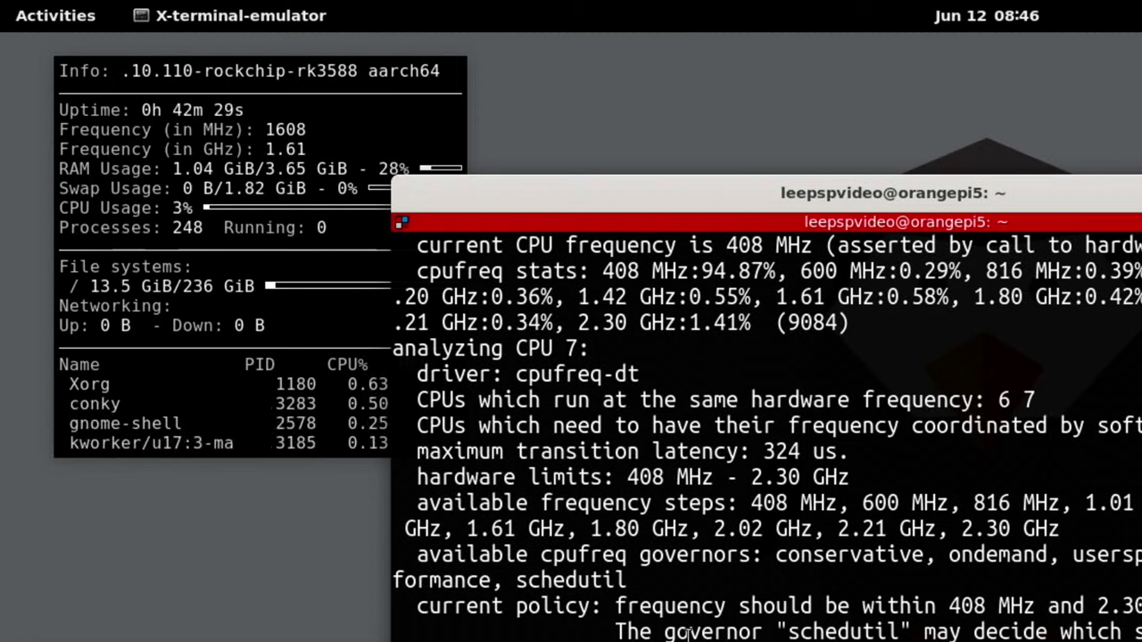
# Edit the previous command into sudo cpufreq-set -g ondemand and run it.
pyautogui.press('BackSpace')
pyautogui.press('BackSpace')
pyautogui.press('BackSpace')
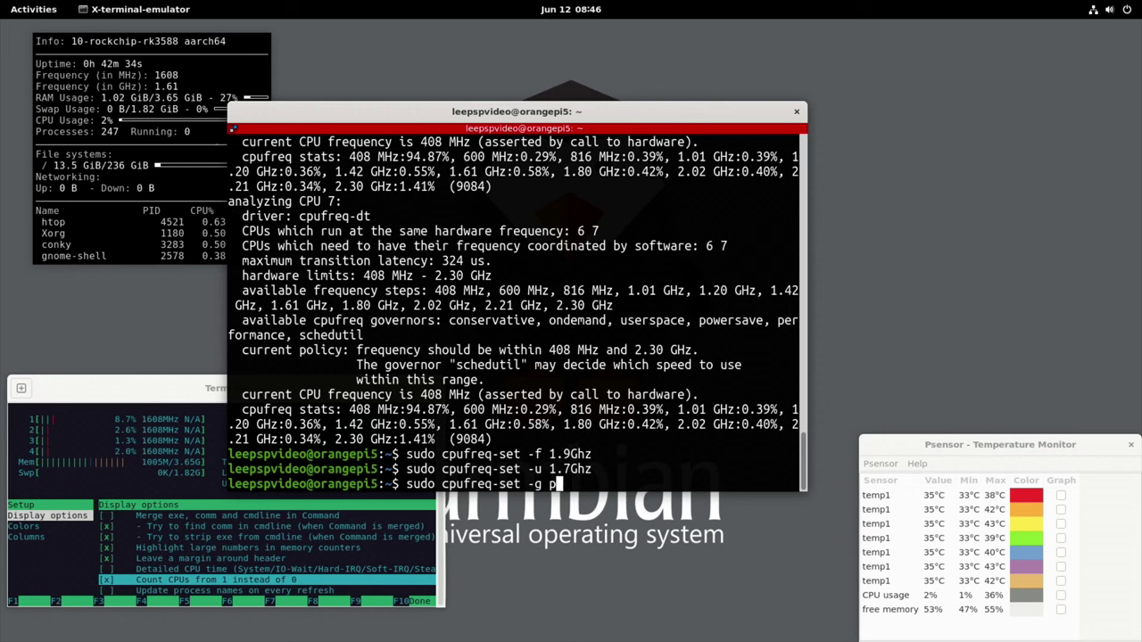
pyautogui.press('BackSpace')
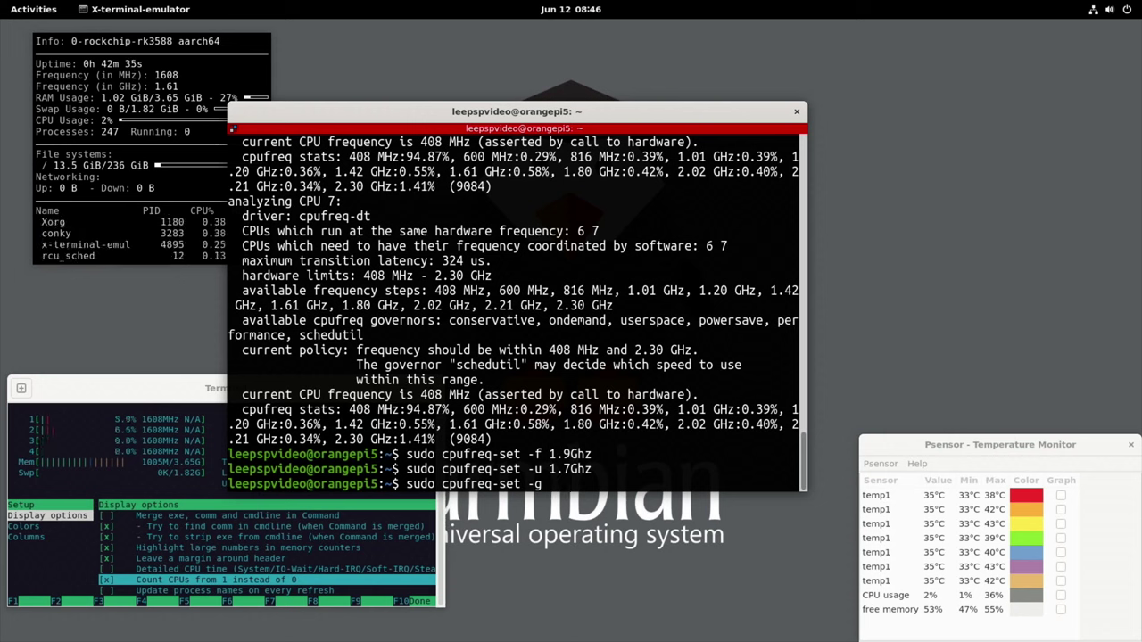
pyautogui.write('ondemand')
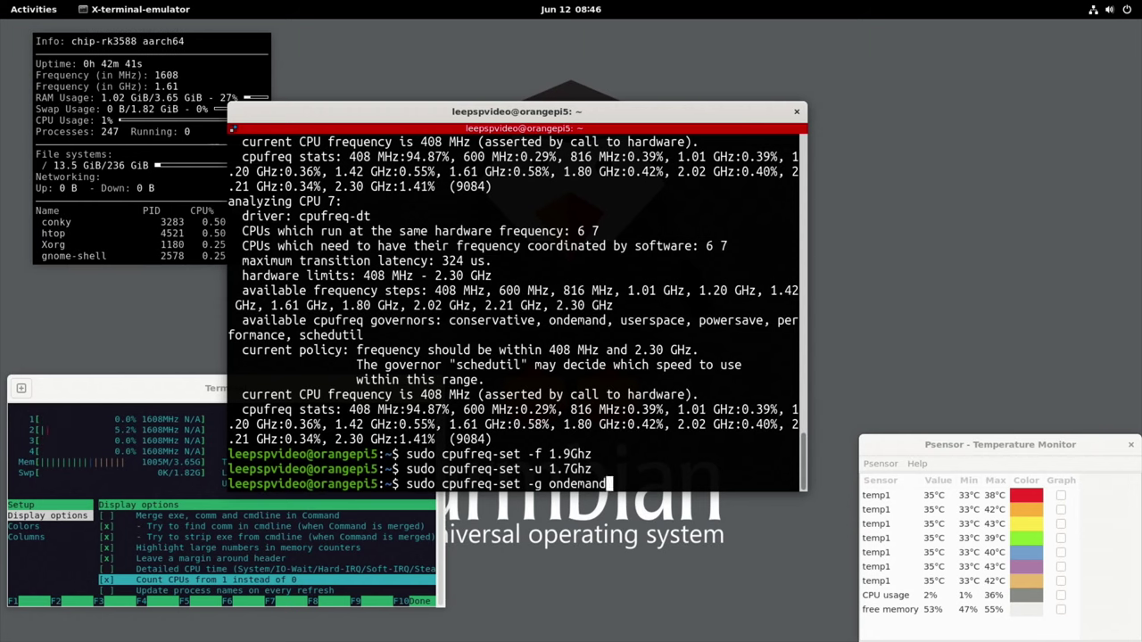
pyautogui.press('Return')
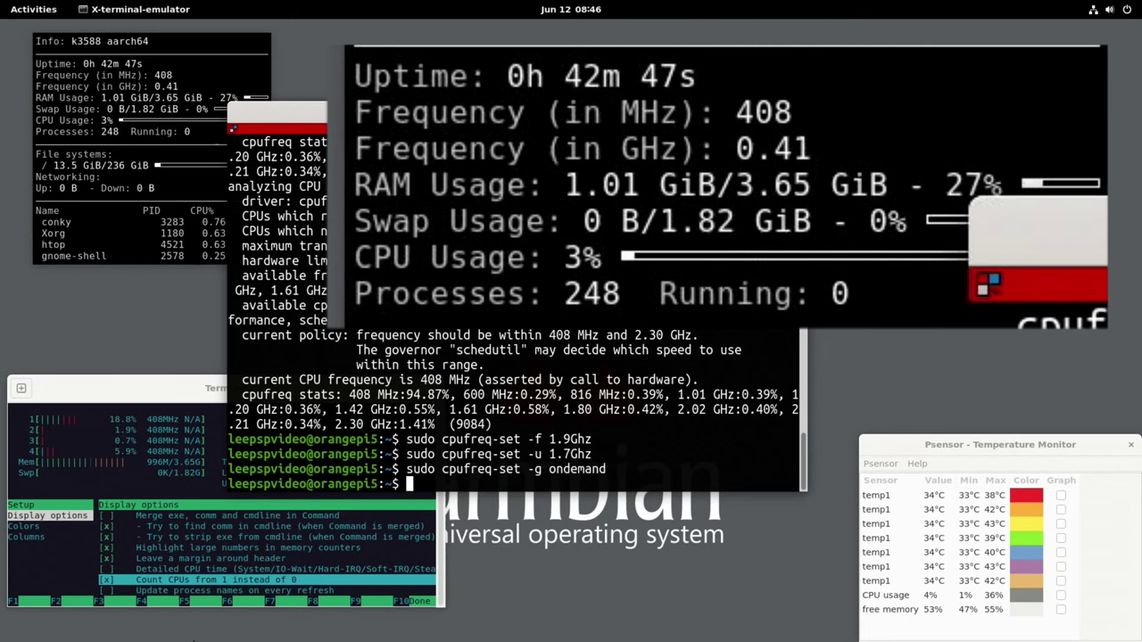
# Launch Chromium via 'chr', search 'leepspvideo hdr', and move htop to the bottom-left.
pyautogui.press('super')
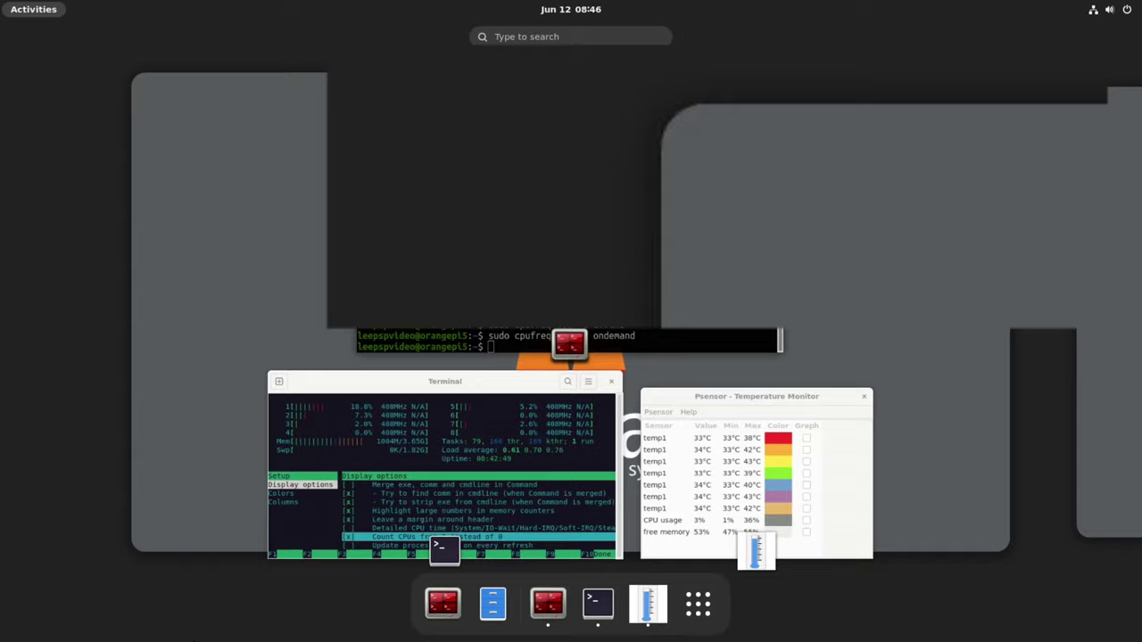
pyautogui.write('chr')
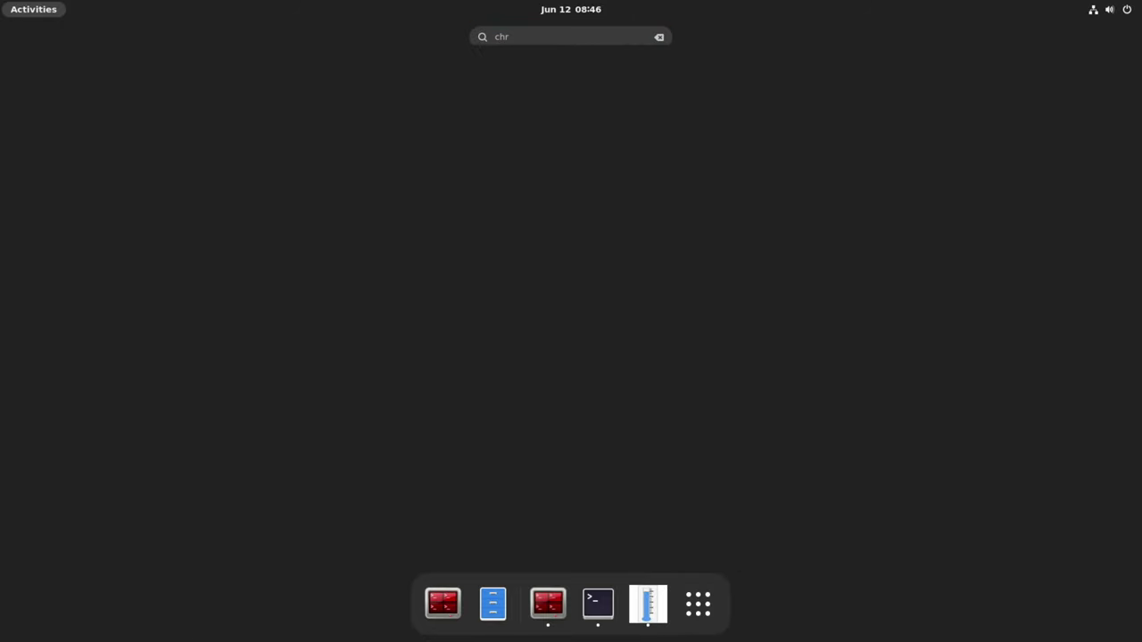
pyautogui.press('Return')
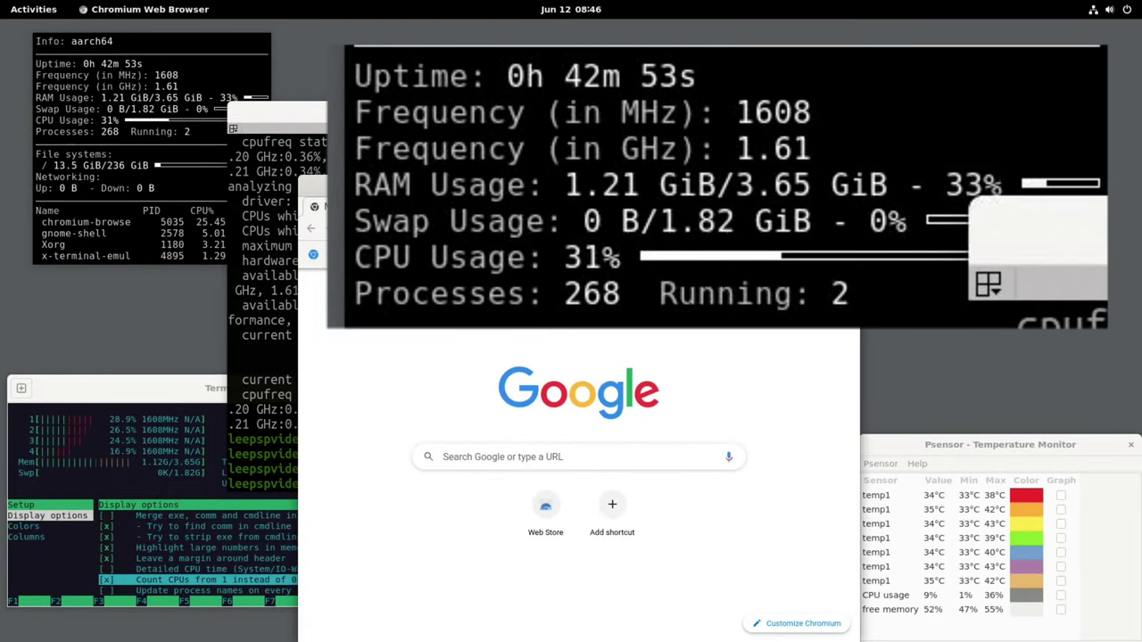
pyautogui.write('leepspv')
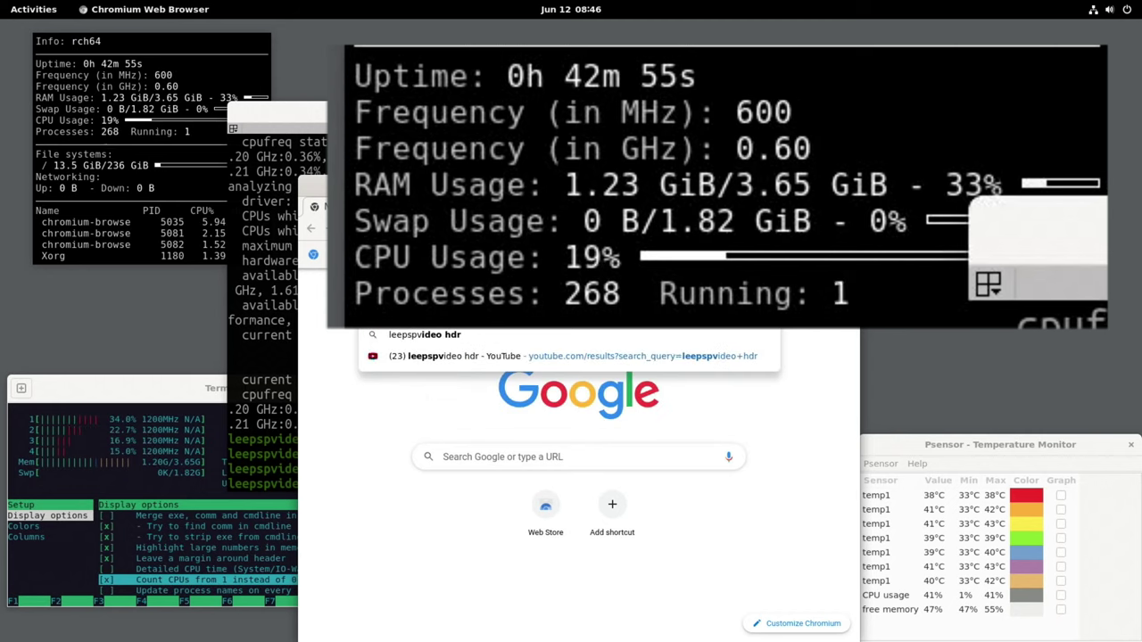
pyautogui.write('ideo')
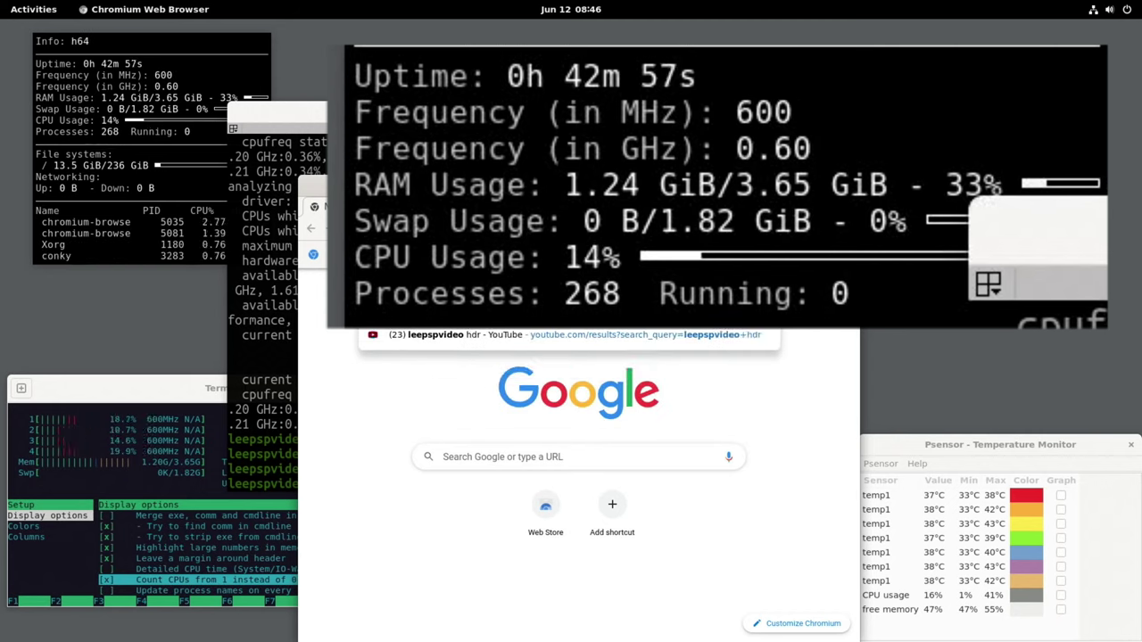
pyautogui.press('Return')
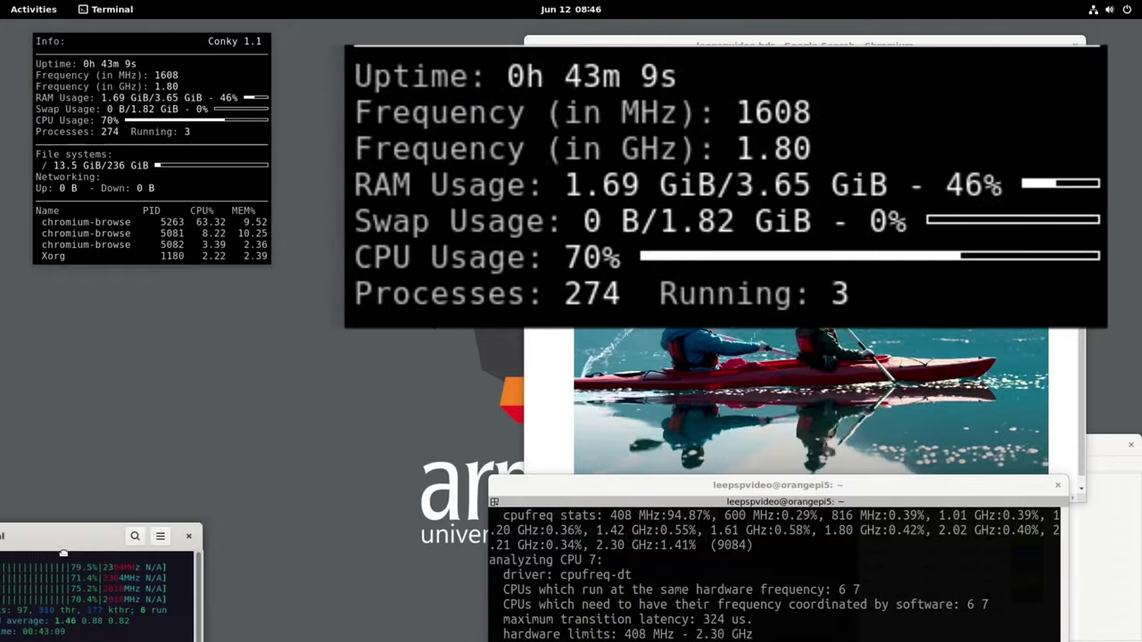
pyautogui.moveTo(64, 554); pyautogui.dragTo(357, 316)
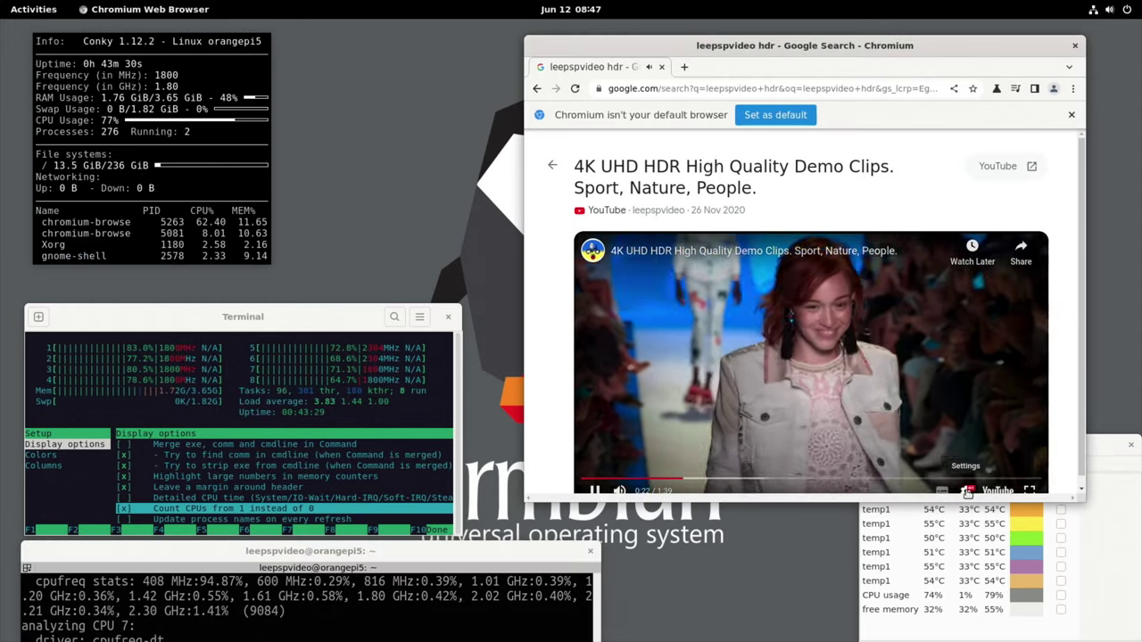
# Check the video quality shows Auto (2160p) and move the cpufreq terminal mid-screen.
pyautogui.click(968, 491)
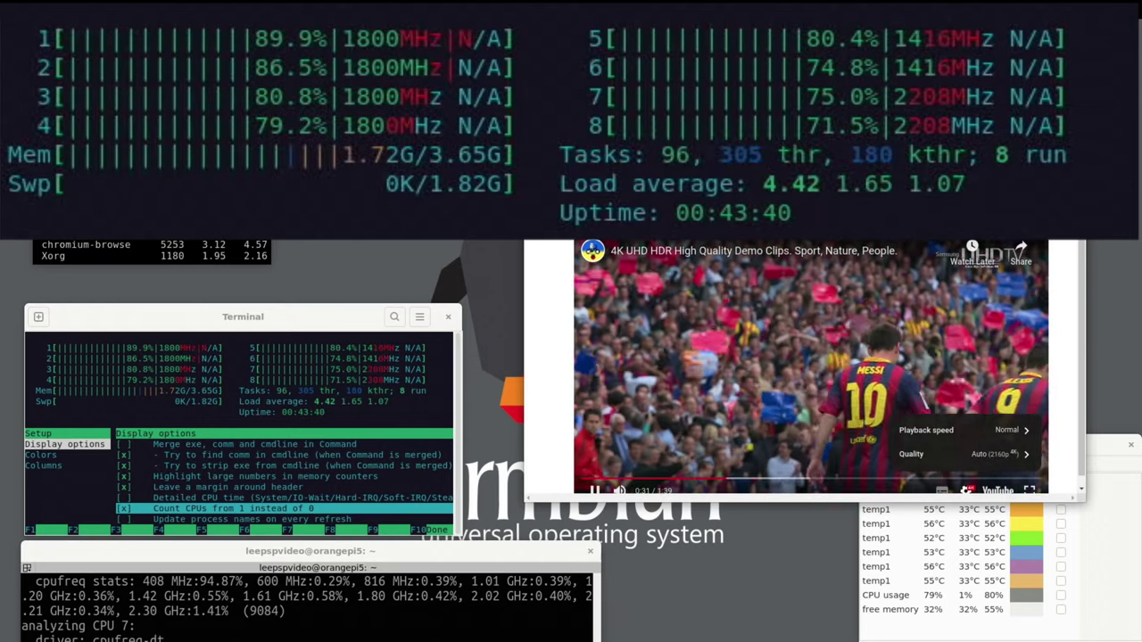
pyautogui.moveTo(291, 550); pyautogui.dragTo(500, 248)
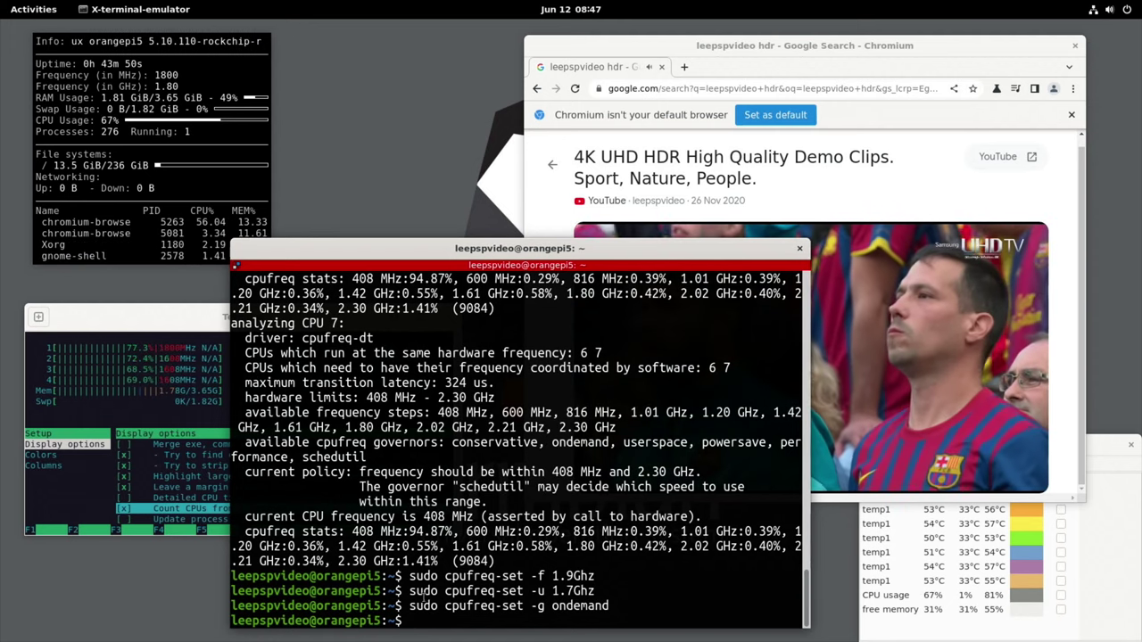
# Re-run 'sudo cpufreq-set -u 1.7Ghz' to cap the CPU at 1.7GHz, then move the terminal aside to reveal htop.
pyautogui.press('Up')
pyautogui.press('Up')
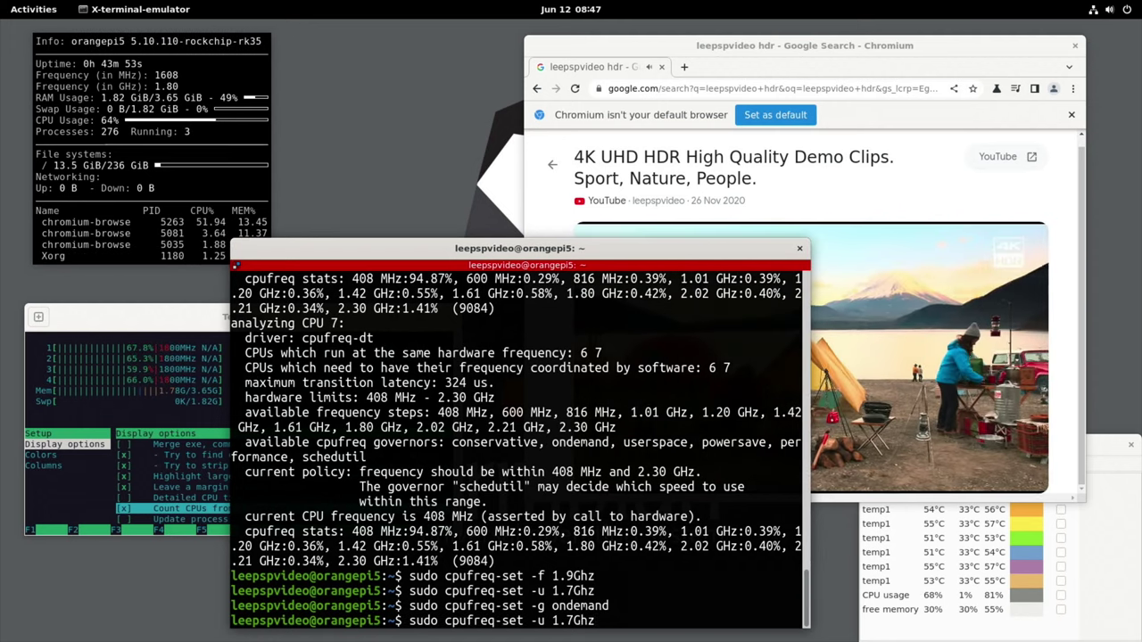
pyautogui.press('Return')
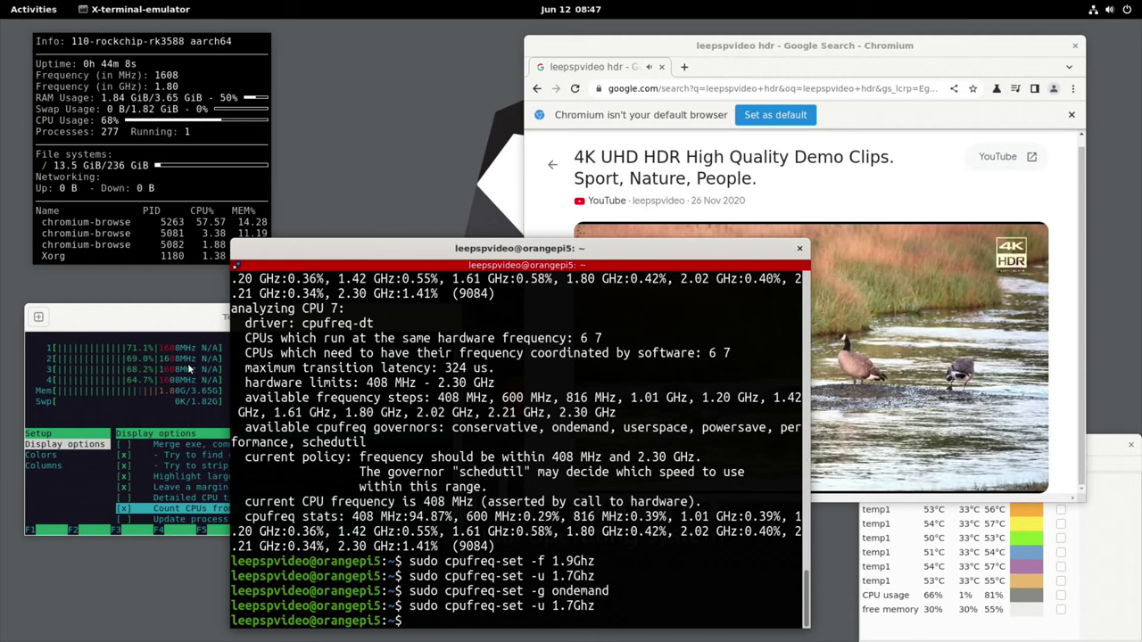
pyautogui.moveTo(279, 249); pyautogui.dragTo(520, 308)
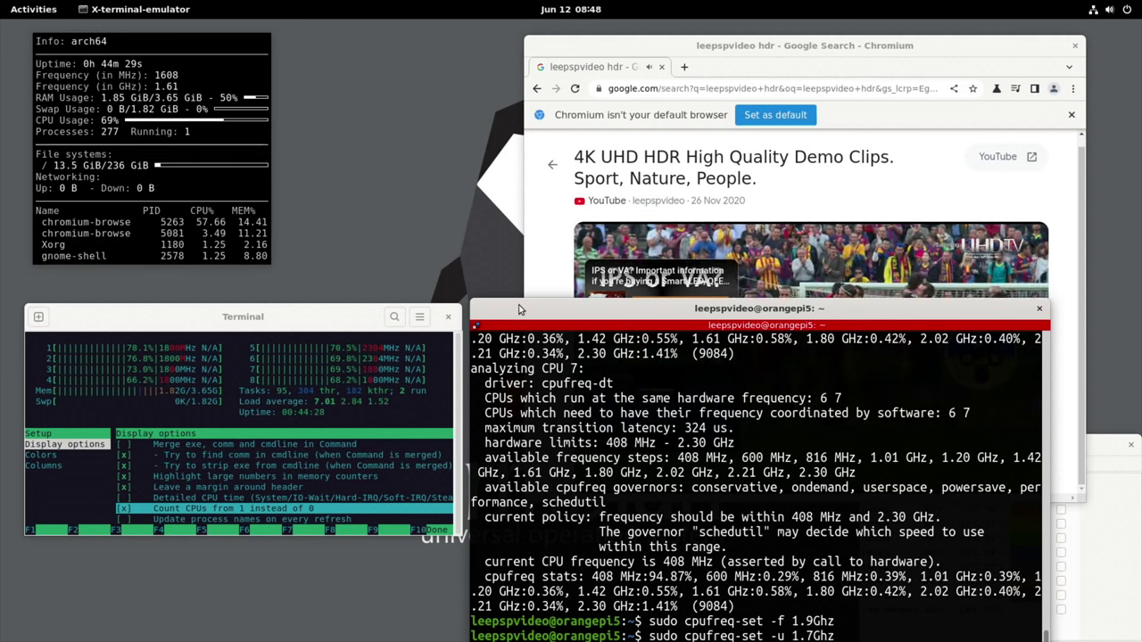
# Open the demo clip's YouTube watch page, then raise the cpufreq terminal and move it up-left to show its prompt.
pyautogui.click(896, 201)
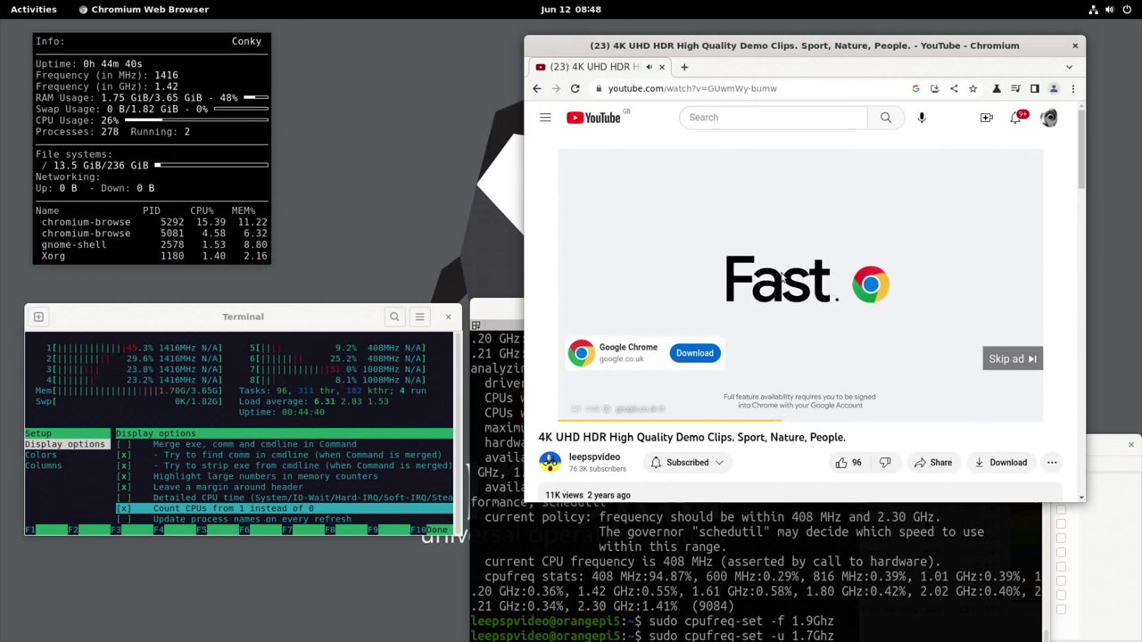
pyautogui.click(513, 450)
pyautogui.moveTo(597, 314); pyautogui.dragTo(492, 123)
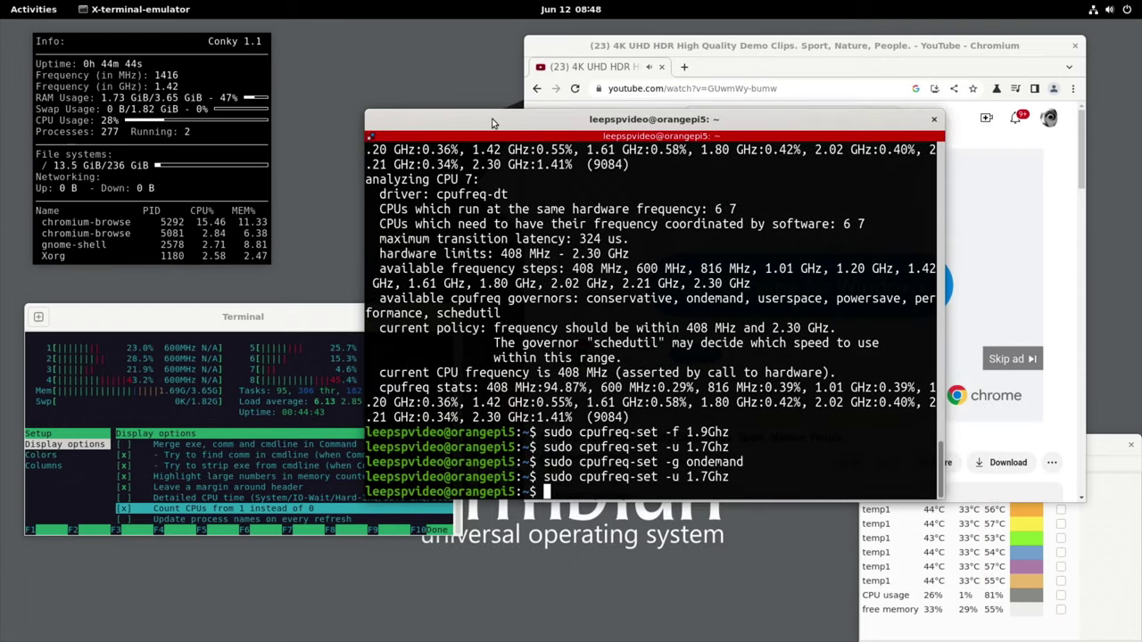